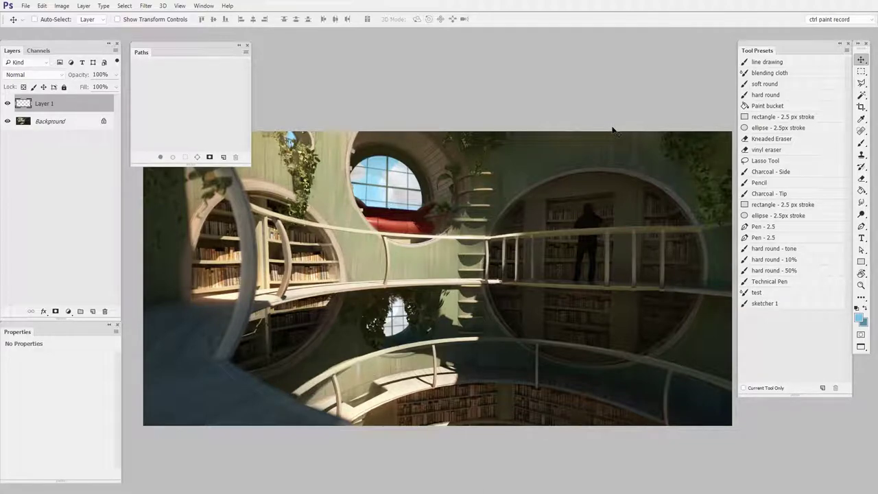
# - Examine the shaded balcony, railing posts and bookshelves on the right side of the library painting up close and as a whole
pyautogui.moveTo(521, 329); pyautogui.dragTo(500, 349)
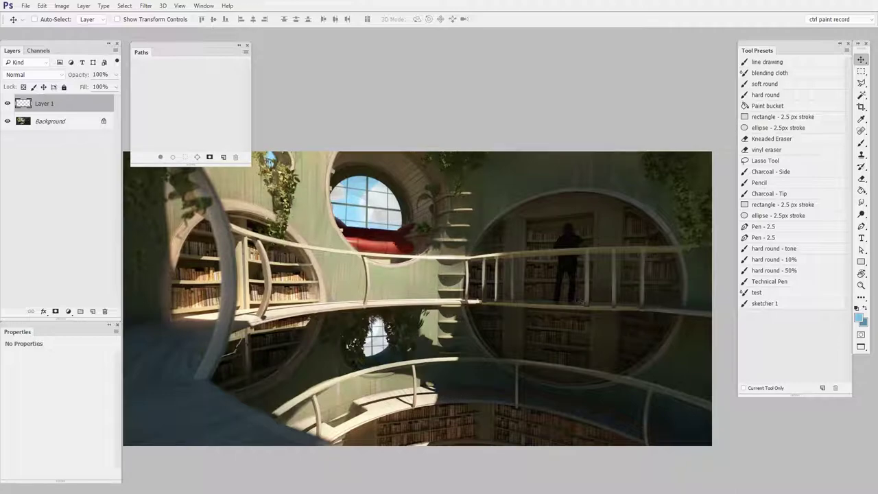
pyautogui.hotkey('ctrl', 'space')
pyautogui.moveTo(591, 338)
pyautogui.mouseDown()
pyautogui.moveTo(617, 325)
pyautogui.moveTo(613, 295)
pyautogui.moveTo(450, 207)
pyautogui.mouseUp()
pyautogui.press('space')
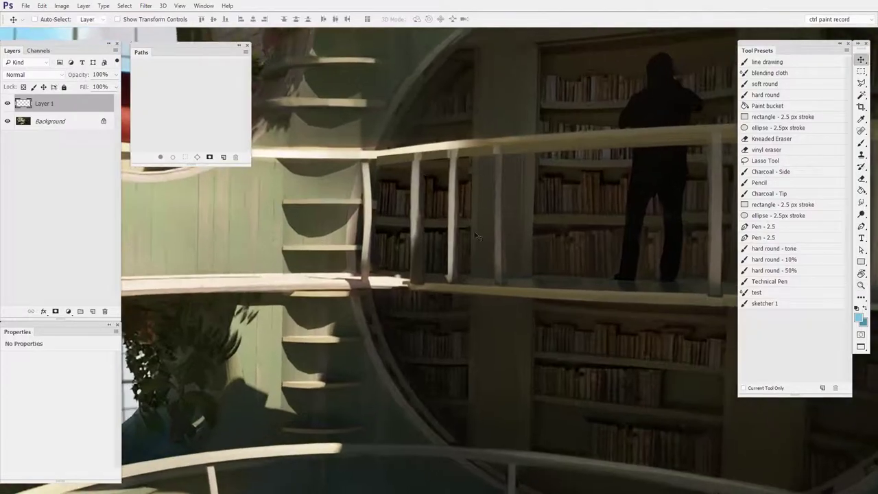
pyautogui.moveTo(478, 236); pyautogui.dragTo(415, 242)
pyautogui.hotkey('ctrl', 'space')
pyautogui.moveTo(494, 266); pyautogui.dragTo(461, 312)
pyautogui.press('space')
pyautogui.moveTo(443, 363); pyautogui.dragTo(528, 257)
pyautogui.hotkey('ctrl', 'space')
pyautogui.moveTo(528, 257); pyautogui.dragTo(497, 295)
pyautogui.press('space')
pyautogui.moveTo(444, 340)
pyautogui.mouseDown()
pyautogui.moveTo(525, 317)
pyautogui.moveTo(545, 322)
pyautogui.mouseUp()
pyautogui.press('space')
pyautogui.hotkey('ctrl', 'space')
pyautogui.moveTo(637, 290); pyautogui.dragTo(558, 376)
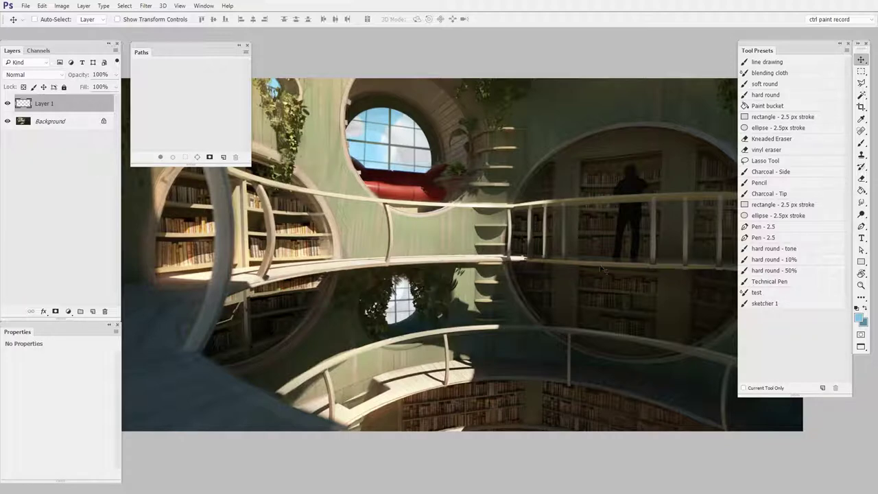
pyautogui.press('z')
pyautogui.moveTo(607, 272); pyautogui.dragTo(582, 295)
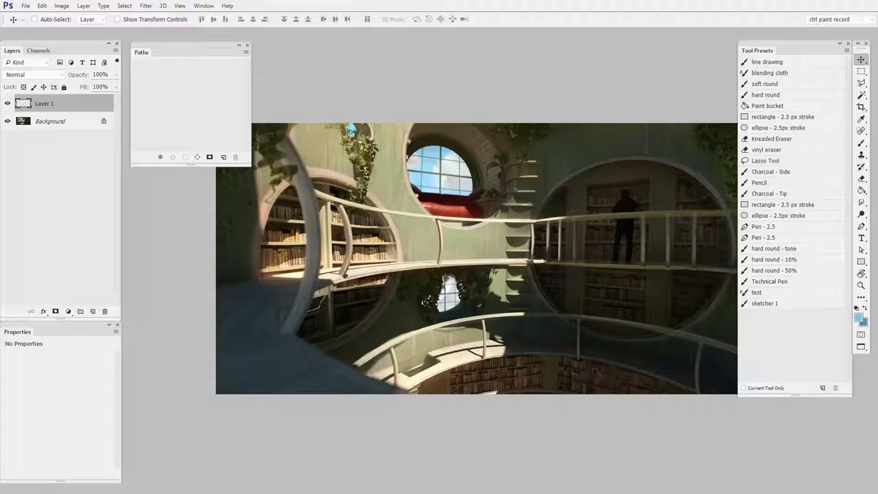
# - Examine the foreground floor, curved railing and sunlit balcony on the left side of the painting
pyautogui.moveTo(466, 417); pyautogui.dragTo(497, 355)
pyautogui.hotkey('ctrl', 'space')
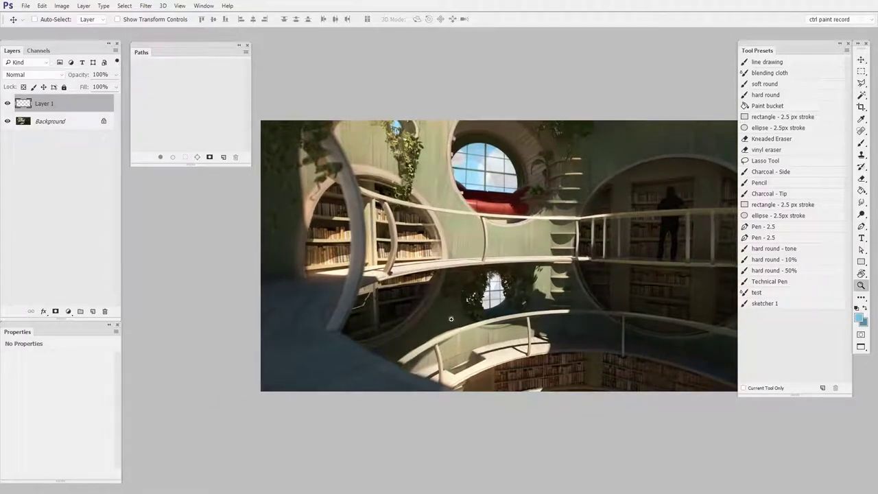
pyautogui.moveTo(458, 318); pyautogui.dragTo(471, 351)
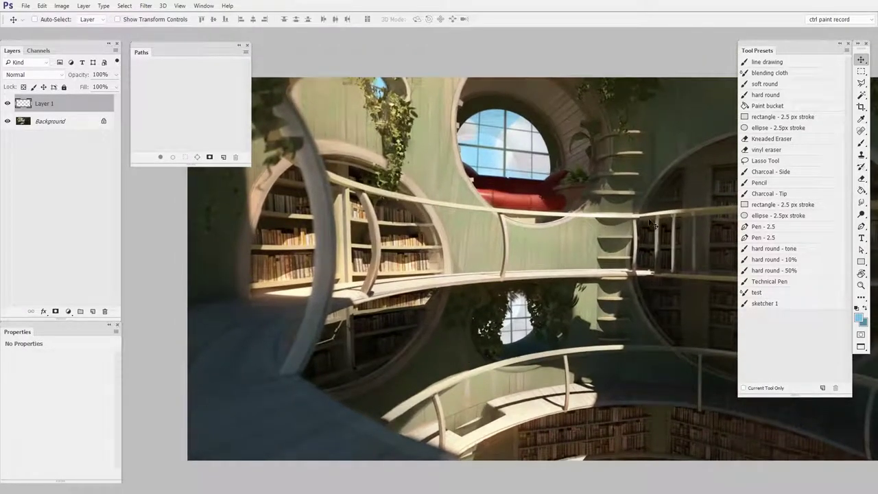
pyautogui.moveTo(336, 433); pyautogui.dragTo(390, 400)
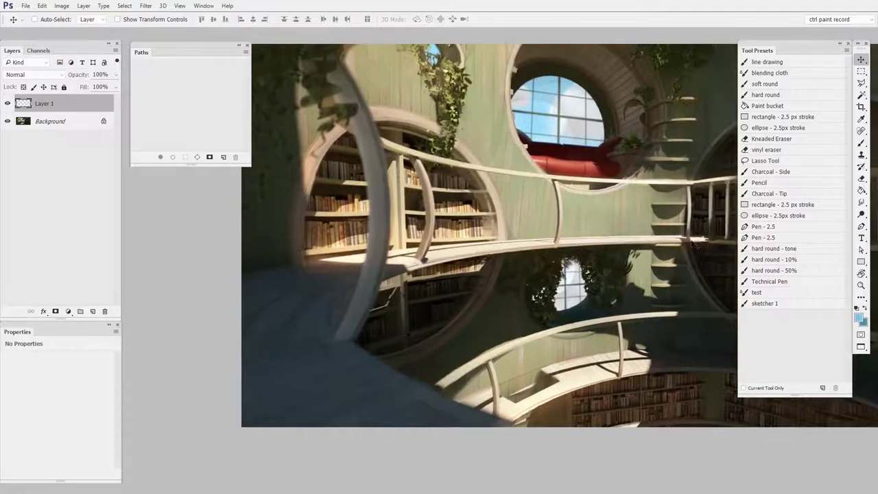
pyautogui.hotkey('ctrl', 'space')
pyautogui.moveTo(532, 277); pyautogui.dragTo(546, 277)
pyautogui.moveTo(543, 276); pyautogui.dragTo(569, 288)
pyautogui.moveTo(470, 254); pyautogui.dragTo(454, 293)
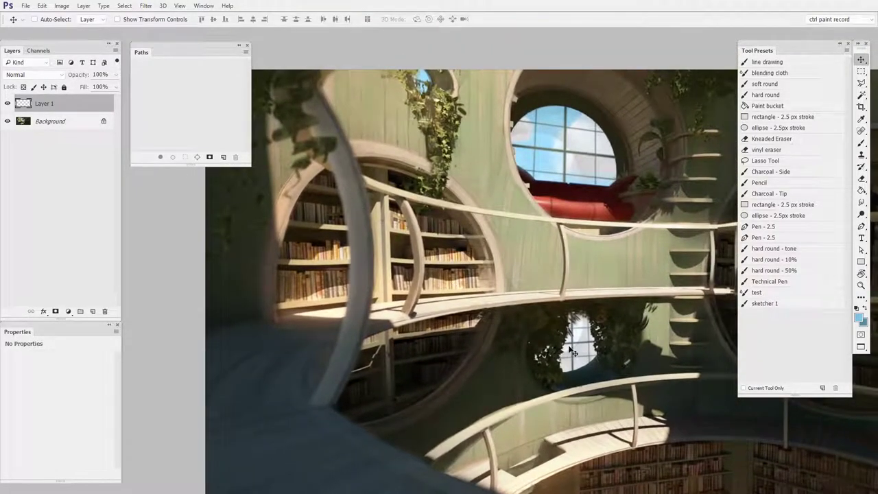
pyautogui.hotkey('ctrl', 'space')
pyautogui.moveTo(551, 365)
pyautogui.mouseDown()
pyautogui.moveTo(384, 308)
pyautogui.moveTo(449, 290)
pyautogui.mouseUp()
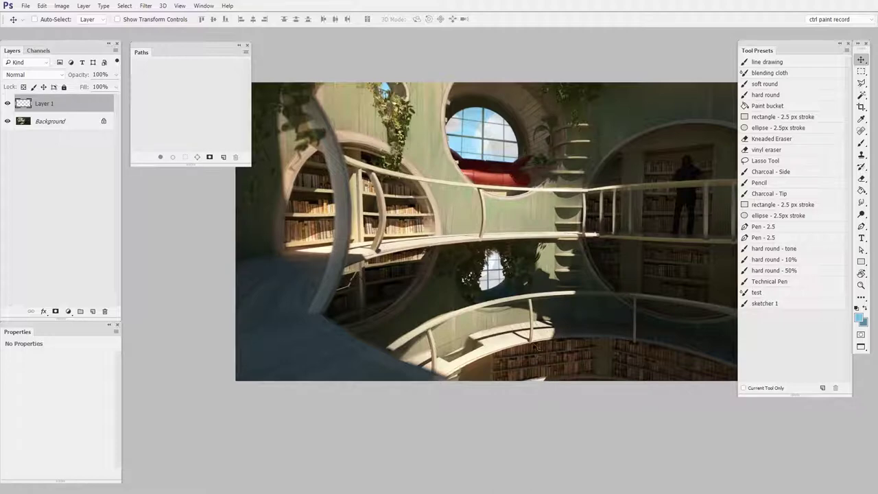
pyautogui.press('space')
pyautogui.moveTo(417, 277); pyautogui.dragTo(494, 303)
# - Create a new empty path and set the Pen tool to draw in Path mode
pyautogui.click(223, 157)
pyautogui.hotkey('ctrl', 'space')
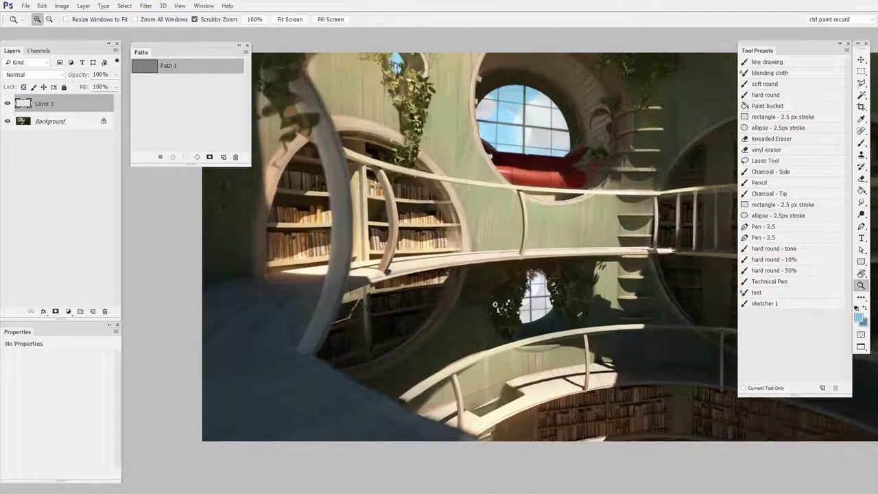
pyautogui.press('v')
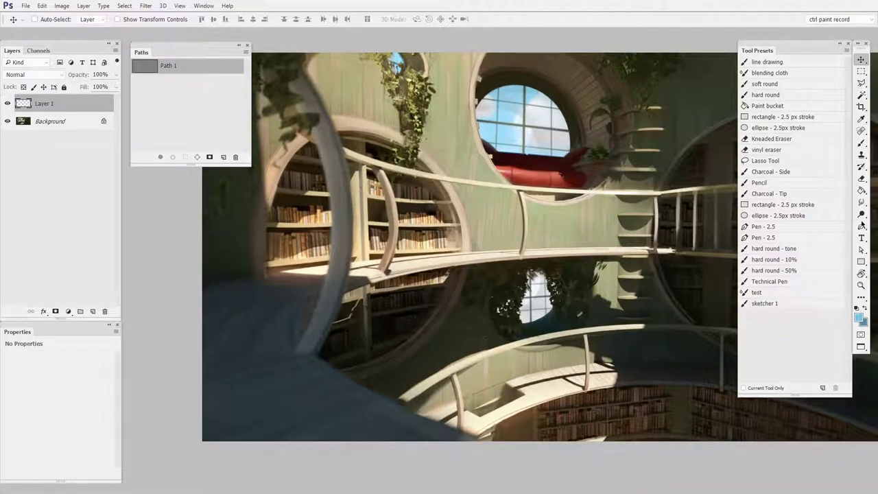
pyautogui.click(861, 226)
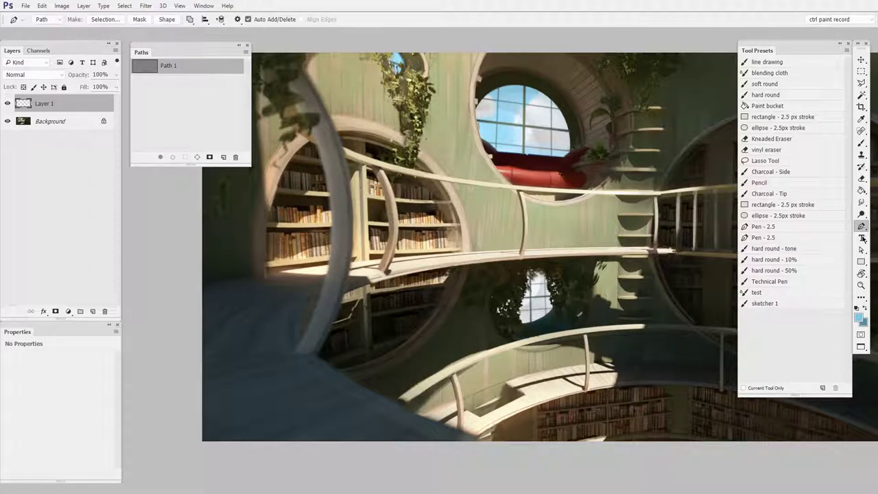
pyautogui.click(48, 19)
pyautogui.click(53, 40)
# - Begin the path just below the picture's bottom edge and curve it up around the foreground floor's edge to the middle balcony
pyautogui.press('space')
pyautogui.moveTo(438, 297); pyautogui.dragTo(489, 242)
pyautogui.hotkey('ctrl', 'space')
pyautogui.moveTo(526, 285); pyautogui.dragTo(491, 287)
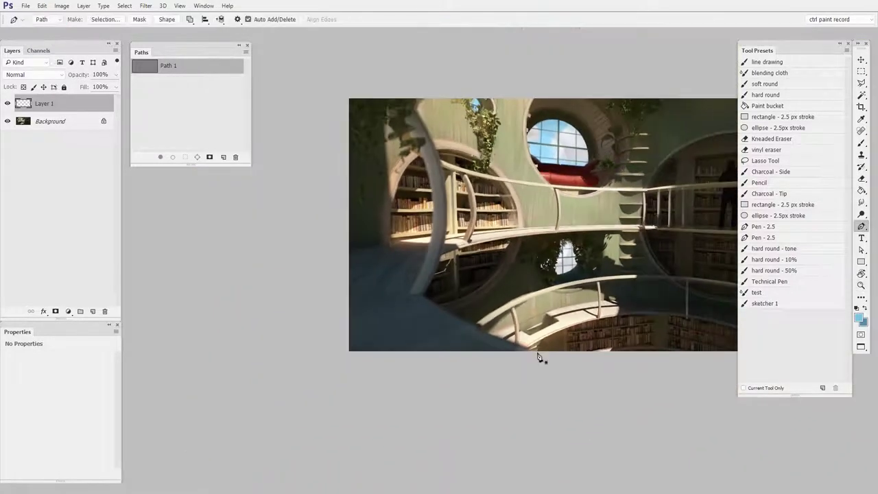
pyautogui.click(534, 353)
pyautogui.press('space')
pyautogui.moveTo(560, 380); pyautogui.dragTo(455, 384)
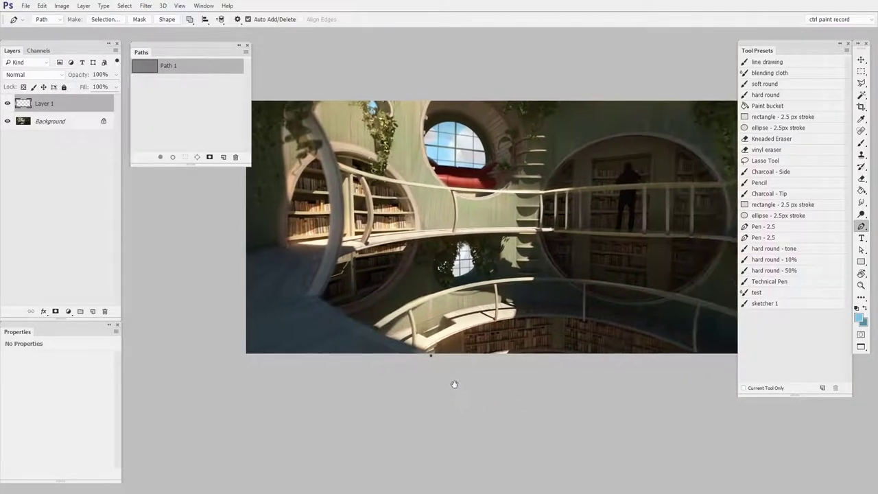
pyautogui.moveTo(320, 275); pyautogui.dragTo(272, 293)
pyautogui.moveTo(366, 248); pyautogui.dragTo(359, 244)
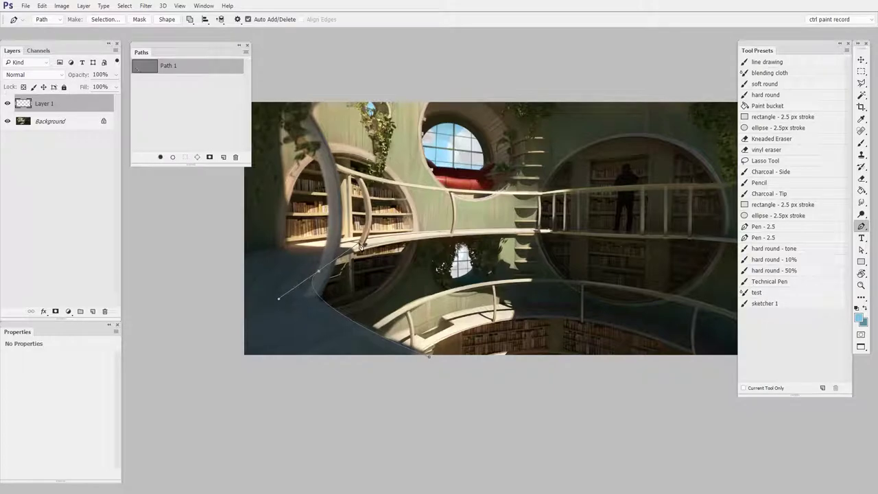
# - Continue the path along the lower edge of the sunlit balcony to the stairs, fitting its anchors and handles to the edge
pyautogui.moveTo(535, 232); pyautogui.dragTo(645, 234)
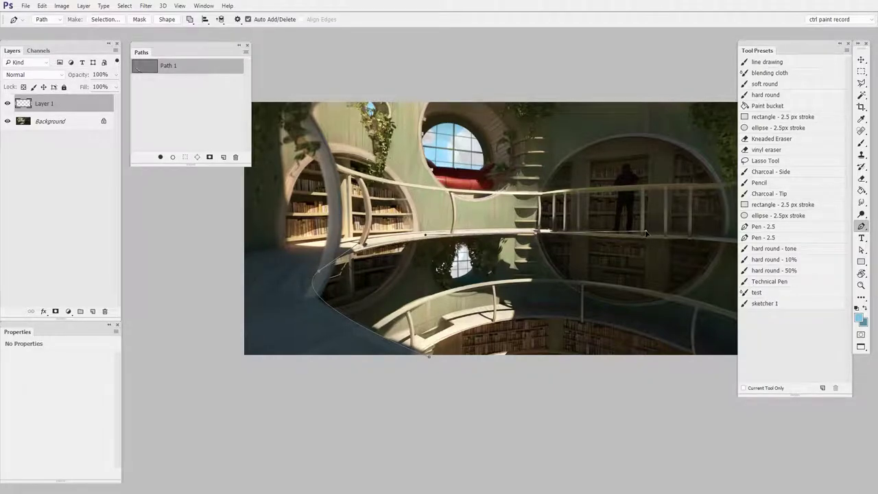
pyautogui.moveTo(535, 233); pyautogui.dragTo(530, 233)
pyautogui.moveTo(359, 244); pyautogui.dragTo(345, 246)
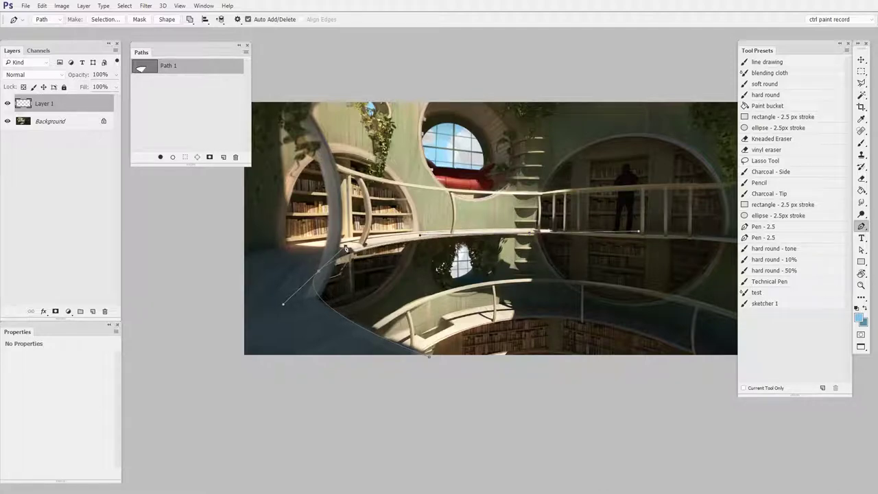
pyautogui.moveTo(428, 358); pyautogui.dragTo(434, 357)
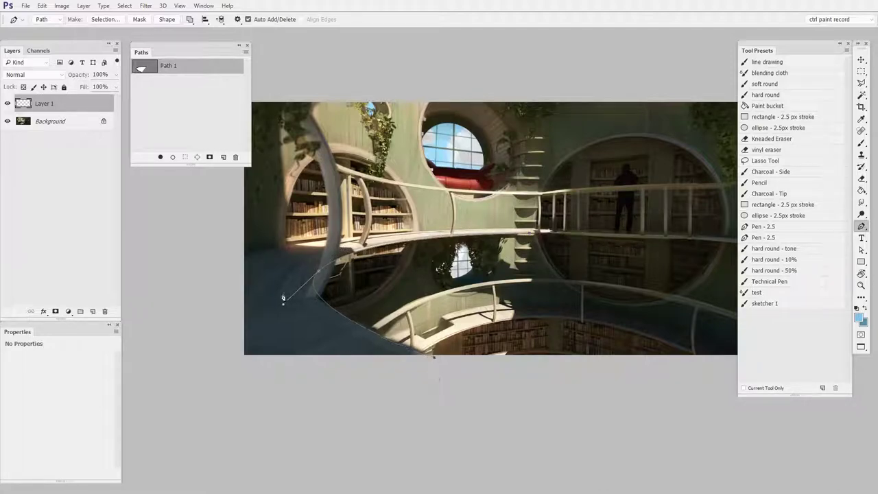
pyautogui.moveTo(553, 293); pyautogui.dragTo(513, 301)
pyautogui.keyDown('ctrl'); pyautogui.click(489, 242); pyautogui.keyUp('ctrl')
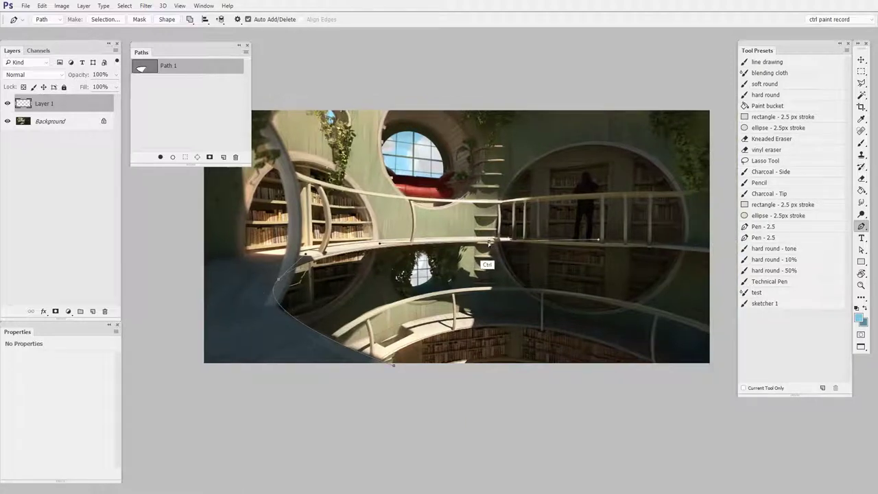
pyautogui.moveTo(557, 306); pyautogui.dragTo(432, 315)
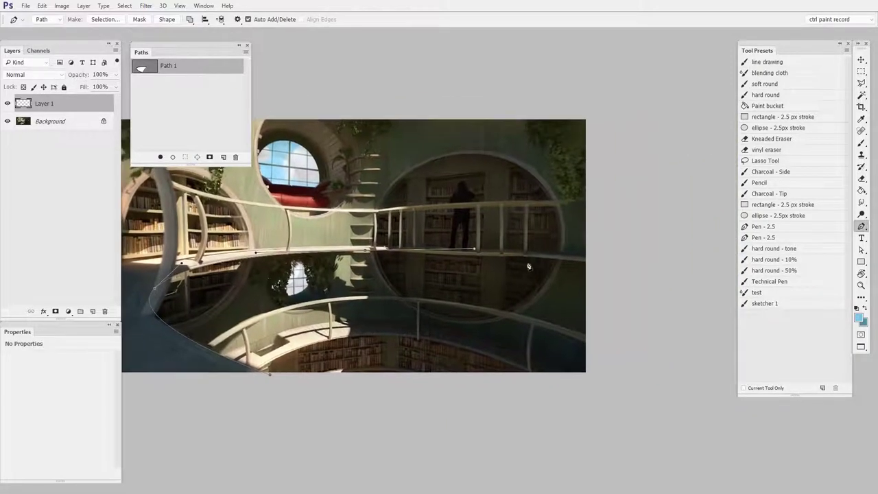
# - Extend the path from the stairs along the shaded balcony's lower edge to the picture's right border
pyautogui.keyDown('alt'); pyautogui.click(365, 249); pyautogui.keyUp('alt')
pyautogui.click(387, 250)
pyautogui.click(527, 260)
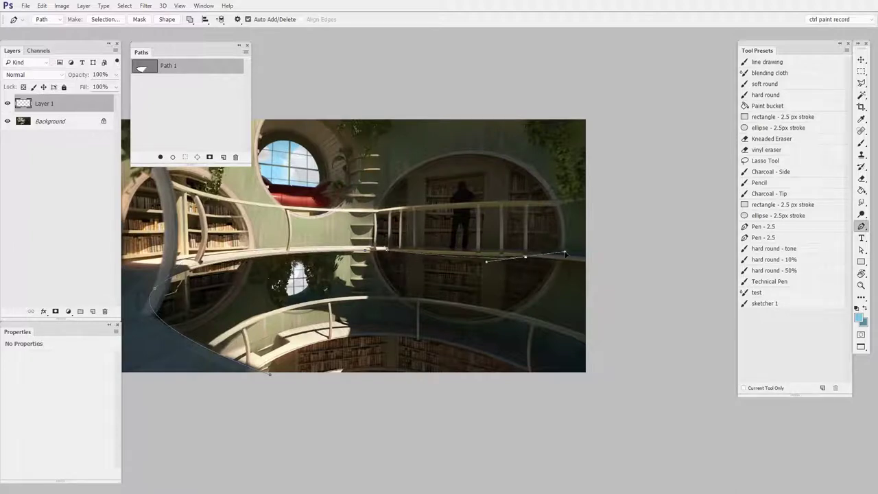
pyautogui.moveTo(525, 258); pyautogui.dragTo(524, 256)
pyautogui.keyDown('alt'); pyautogui.click(524, 256); pyautogui.keyUp('alt')
pyautogui.click(587, 262)
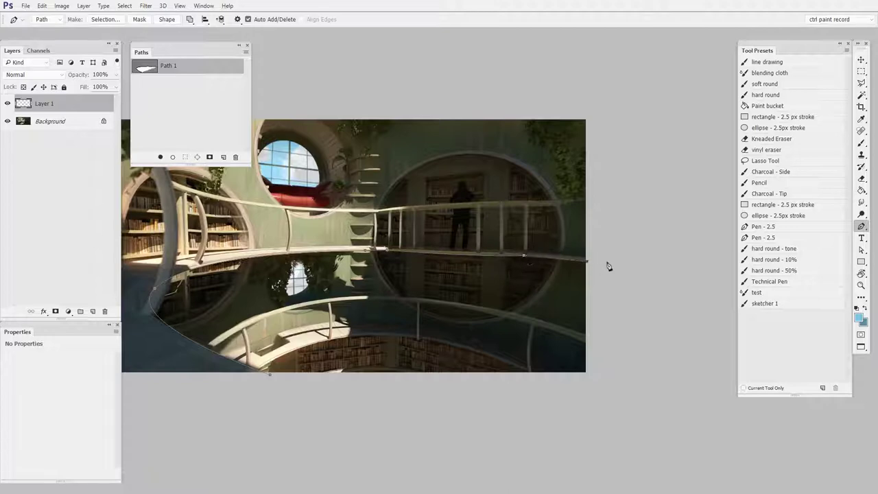
# - Bring the path back along the upper edge of the shaded balcony floor to the foot of the stairs
pyautogui.moveTo(587, 253); pyautogui.dragTo(652, 245)
pyautogui.click(619, 245)
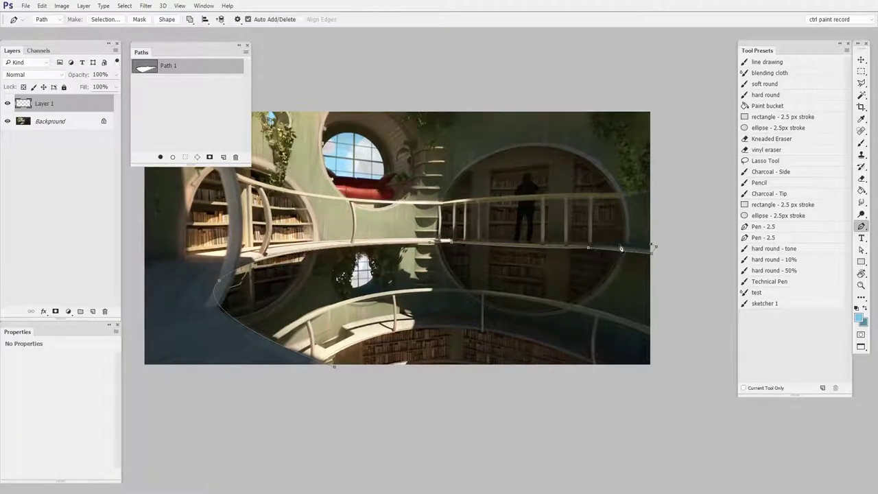
pyautogui.click(580, 242)
pyautogui.hotkey('ctrl', 'space')
pyautogui.moveTo(547, 280); pyautogui.dragTo(584, 283)
pyautogui.moveTo(589, 290); pyautogui.dragTo(680, 298)
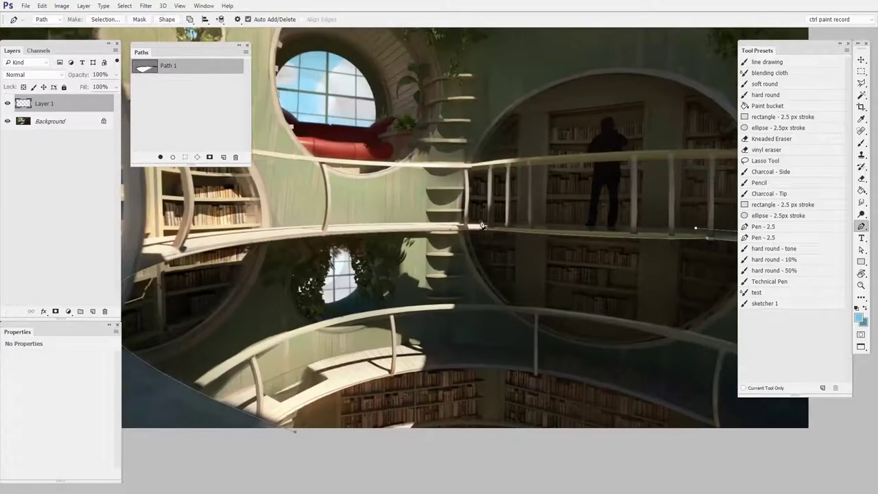
pyautogui.moveTo(467, 223); pyautogui.dragTo(415, 221)
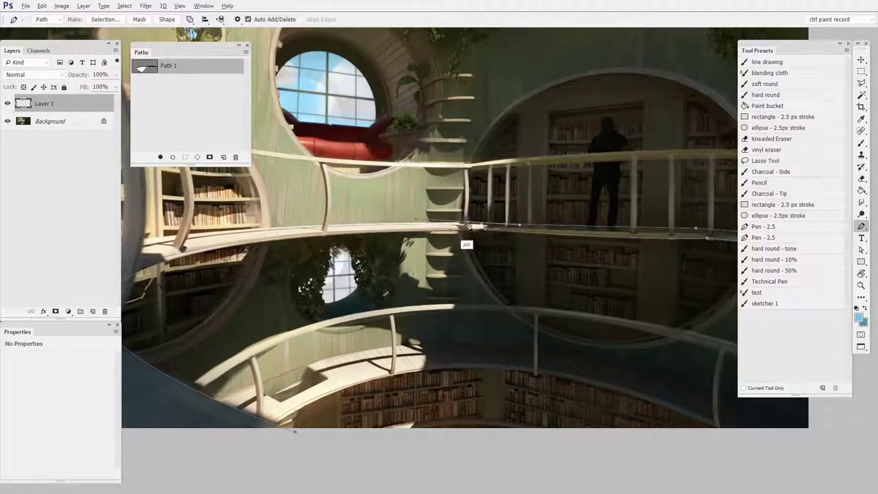
# - Curve the path along the top of the floor to the picture's left border and close it around the bottom-left corner
pyautogui.scroll(-4, 415, 258)
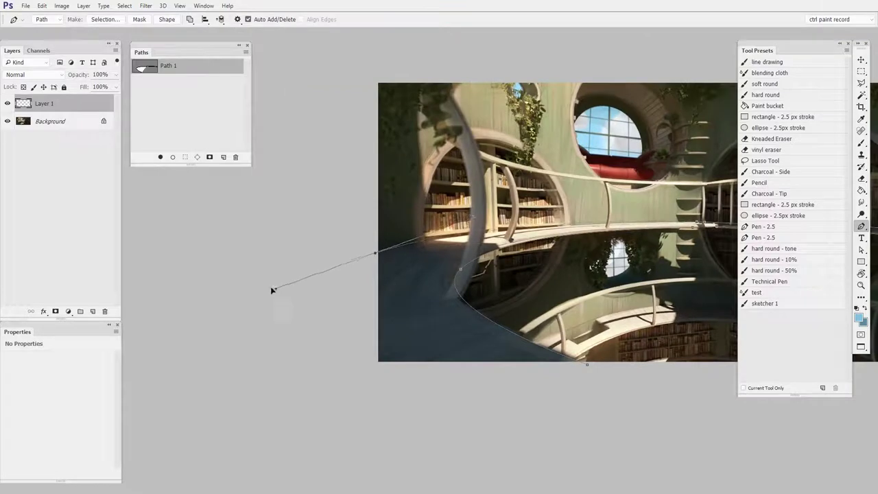
pyautogui.click(236, 290)
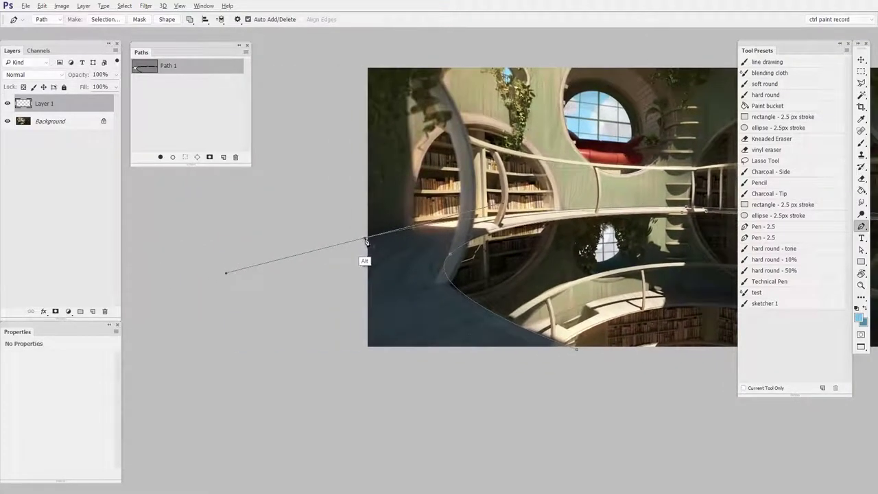
pyautogui.keyDown('alt'); pyautogui.click(365, 239); pyautogui.keyUp('alt')
pyautogui.moveTo(377, 305); pyautogui.dragTo(288, 297)
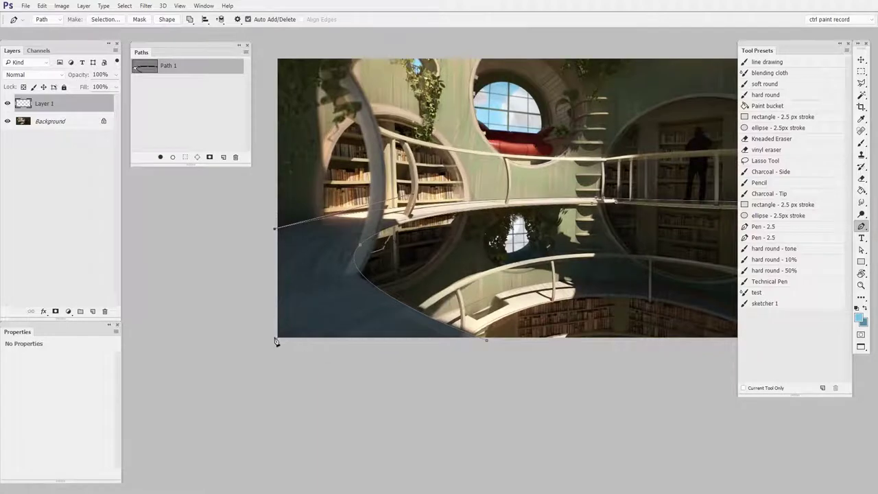
pyautogui.click(275, 340)
pyautogui.click(486, 341)
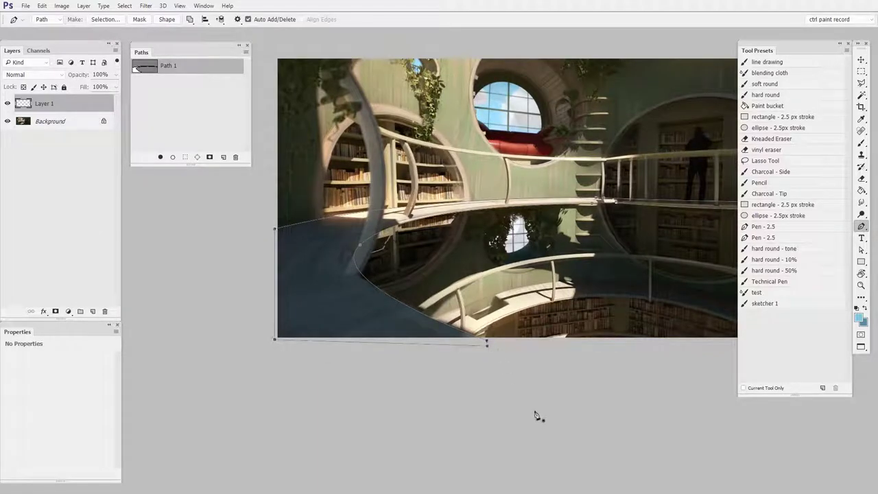
# - Rename the path "MG railing and floor" and keep its path operation set to Combine Shapes
pyautogui.moveTo(470, 315); pyautogui.dragTo(383, 353)
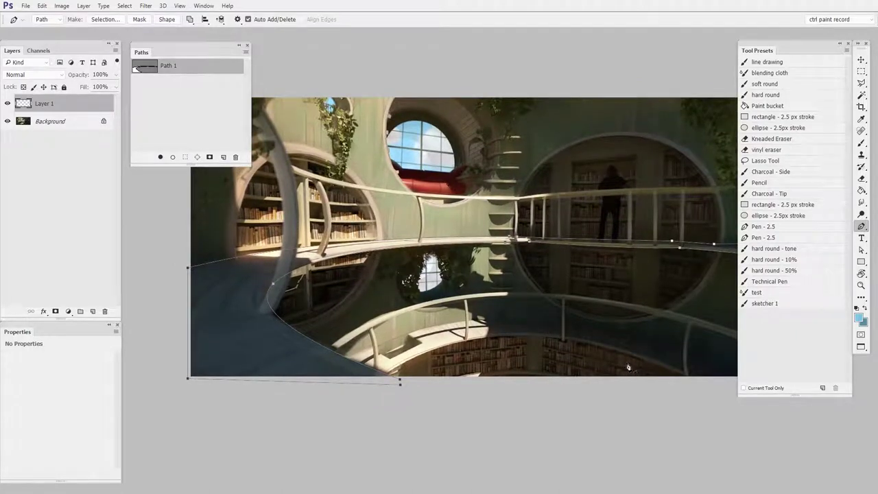
pyautogui.doubleClick(169, 67)
pyautogui.write('MG railing and floor')
pyautogui.press('Return')
pyautogui.click(190, 20)
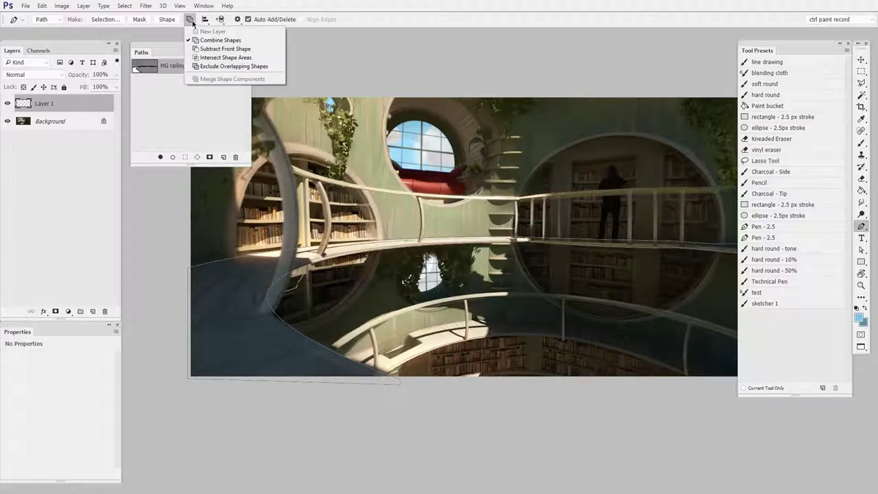
pyautogui.click(231, 40)
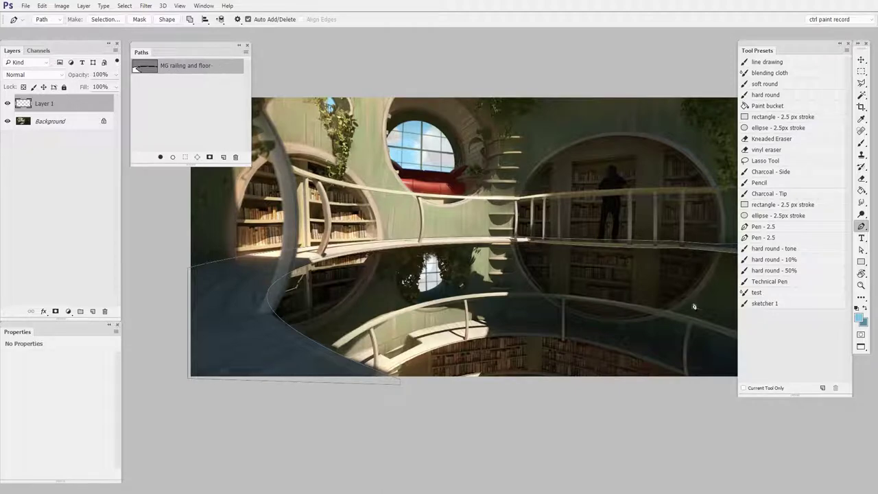
# - Start a new subpath above the picture's upper-left edge and trace the handrail's lower edge across to the right border
pyautogui.moveTo(343, 249); pyautogui.dragTo(483, 250)
pyautogui.press('z')
pyautogui.click(510, 251)
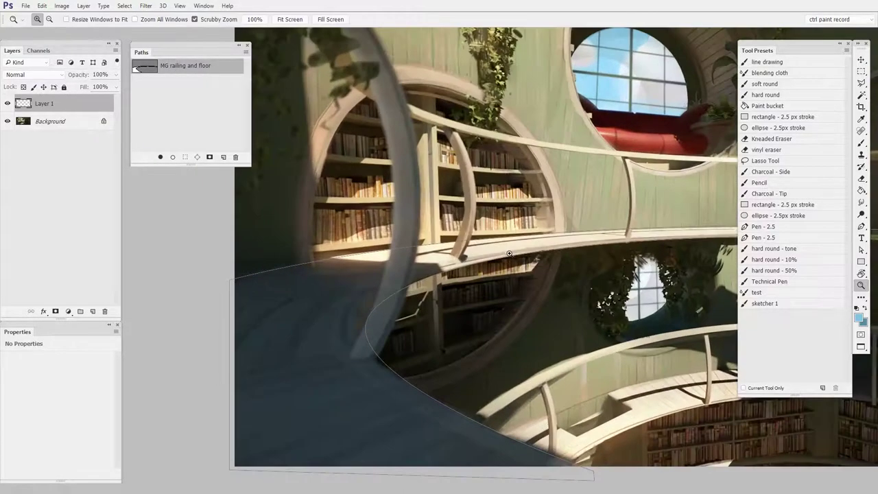
pyautogui.click(480, 341)
pyautogui.moveTo(477, 343); pyautogui.dragTo(490, 394)
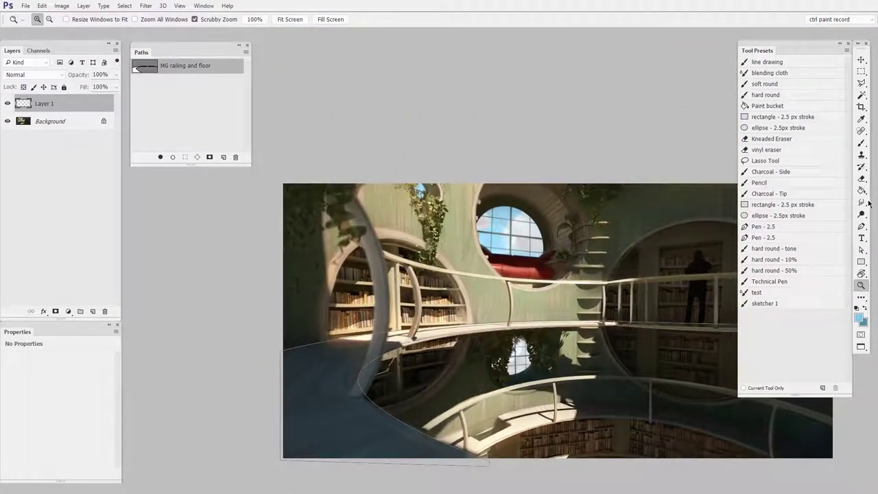
pyautogui.press('p')
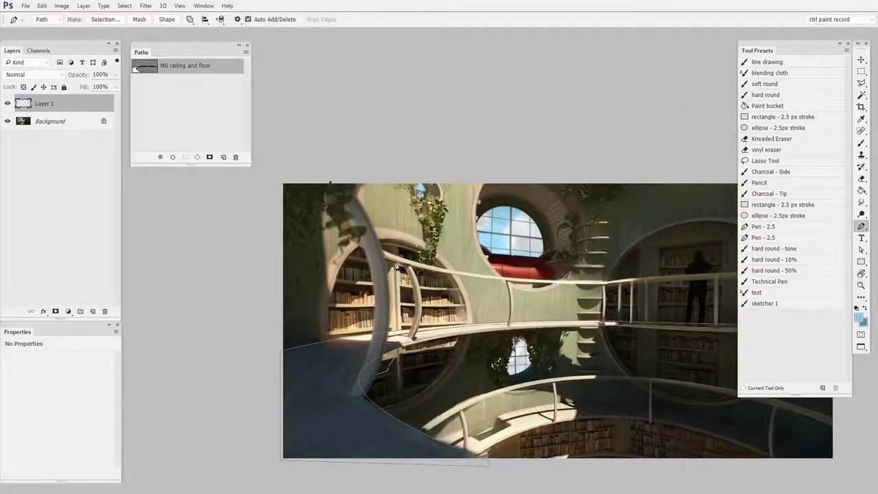
pyautogui.hscroll(5, 484, 287)
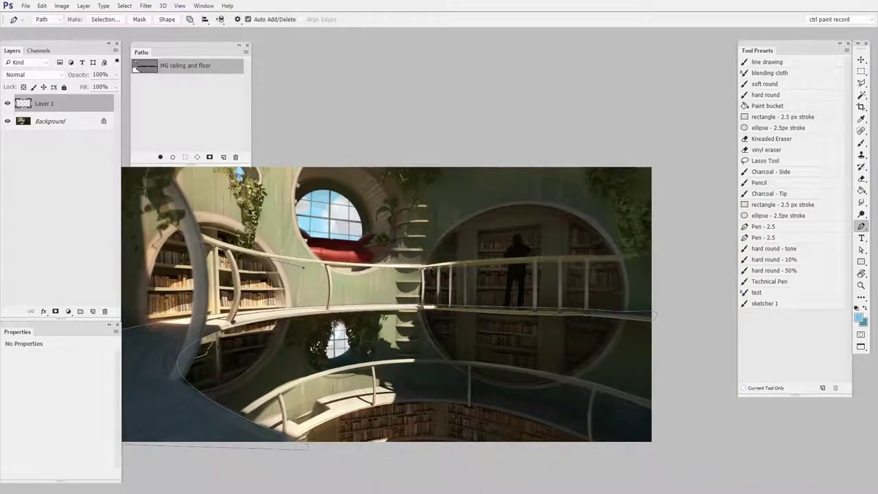
pyautogui.hscroll(3, 429, 270)
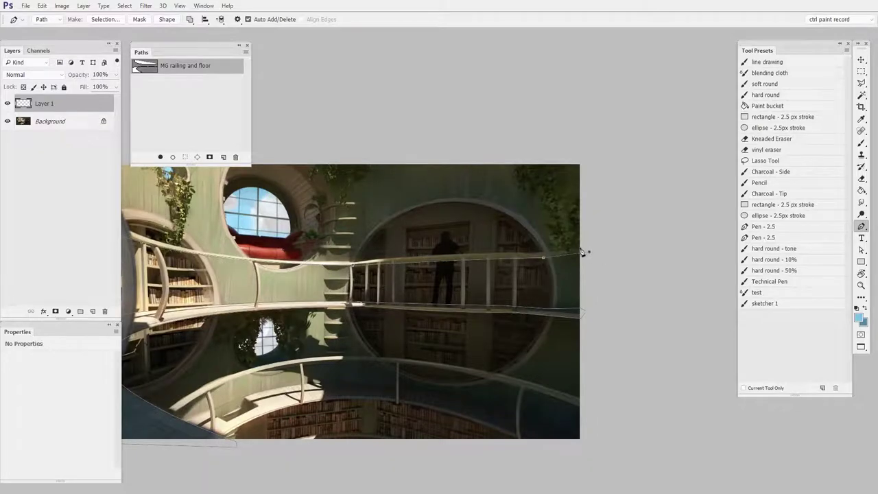
# - Turn the subpath around just past the picture's right border onto the handrail's upper edge
pyautogui.click(583, 248)
pyautogui.click(555, 250)
pyautogui.moveTo(554, 295); pyautogui.dragTo(657, 277)
pyautogui.moveTo(456, 246); pyautogui.dragTo(392, 251)
pyautogui.moveTo(619, 287); pyautogui.dragTo(439, 339)
pyautogui.moveTo(439, 339); pyautogui.dragTo(579, 312)
pyautogui.press('p')
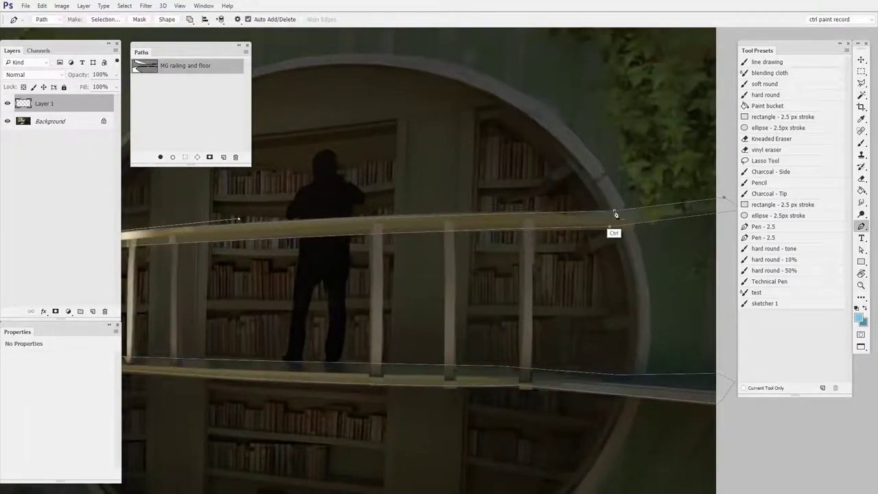
# - Trace the shaded handrail's upper edge back to the bend beside the stairs and make a corner point there
pyautogui.hscroll(-3, 405, 353)
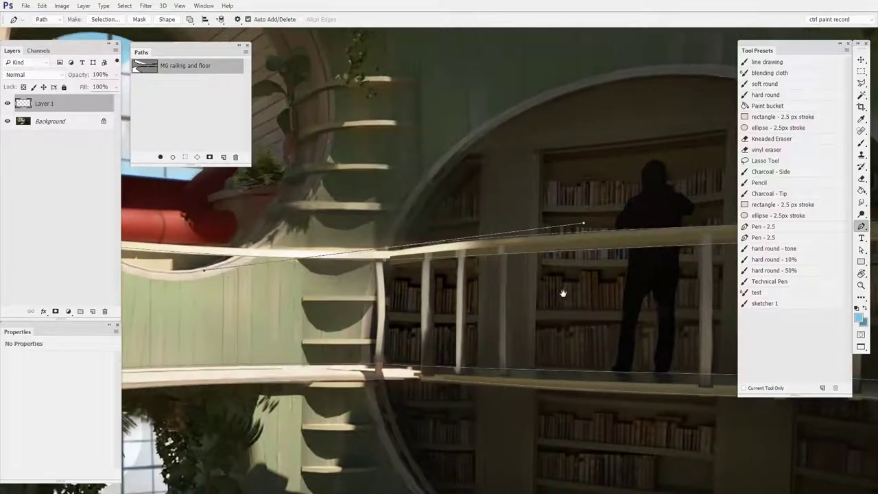
pyautogui.hscroll(-5, 381, 229)
pyautogui.moveTo(387, 247); pyautogui.dragTo(391, 251)
pyautogui.moveTo(588, 226); pyautogui.dragTo(586, 222)
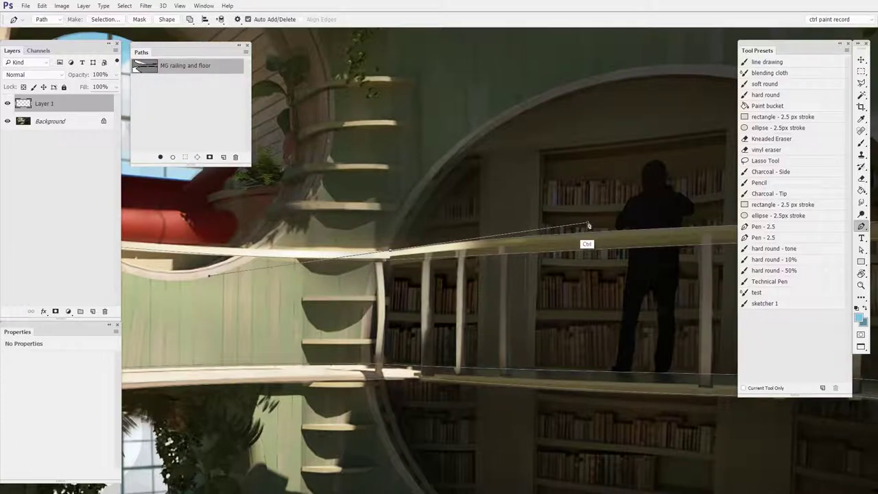
pyautogui.moveTo(608, 327); pyautogui.dragTo(672, 345)
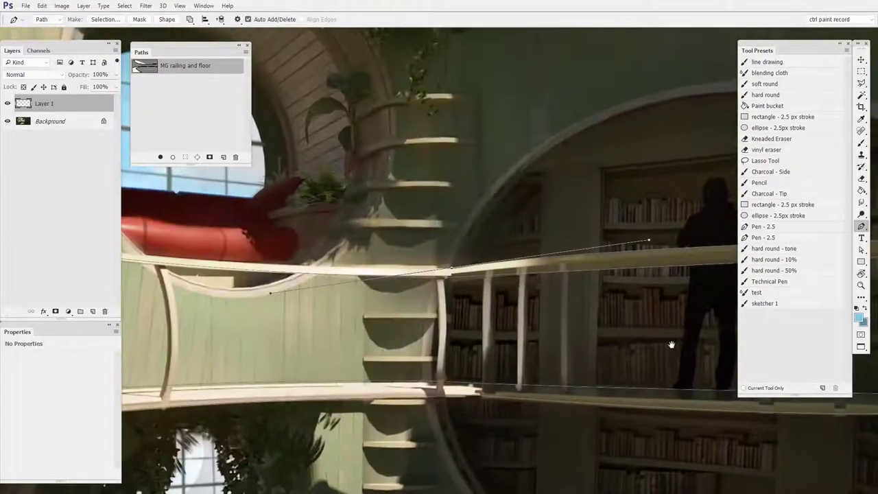
pyautogui.moveTo(615, 324); pyautogui.dragTo(683, 316)
pyautogui.moveTo(472, 317); pyautogui.dragTo(566, 322)
pyautogui.keyDown('ctrl'); pyautogui.click(606, 272); pyautogui.keyUp('ctrl')
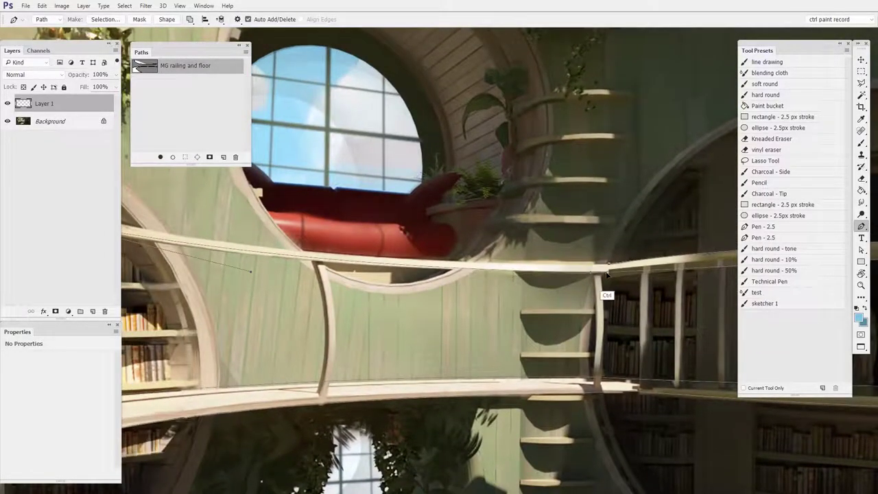
# - Continue the subpath along the upper edge of the sunlit handrail to the large curved column
pyautogui.moveTo(407, 317); pyautogui.dragTo(554, 323)
pyautogui.moveTo(423, 278); pyautogui.dragTo(408, 283)
pyautogui.moveTo(601, 359); pyautogui.dragTo(343, 368)
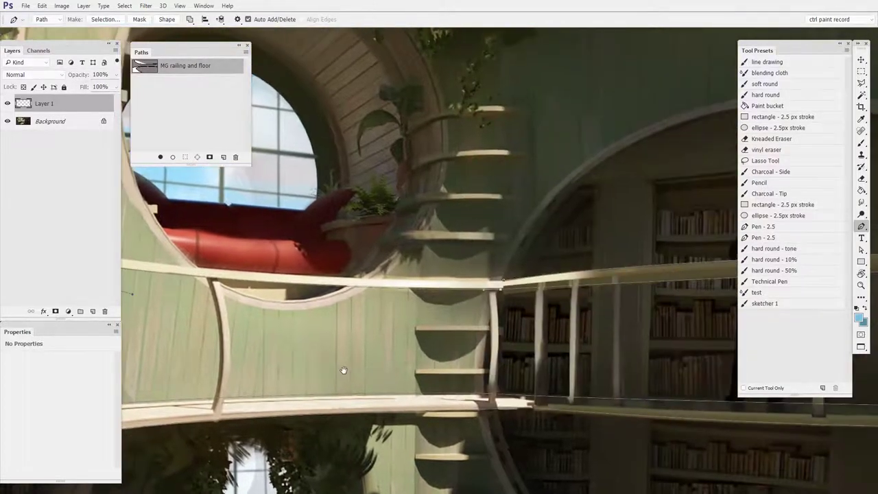
pyautogui.moveTo(410, 360); pyautogui.dragTo(493, 352)
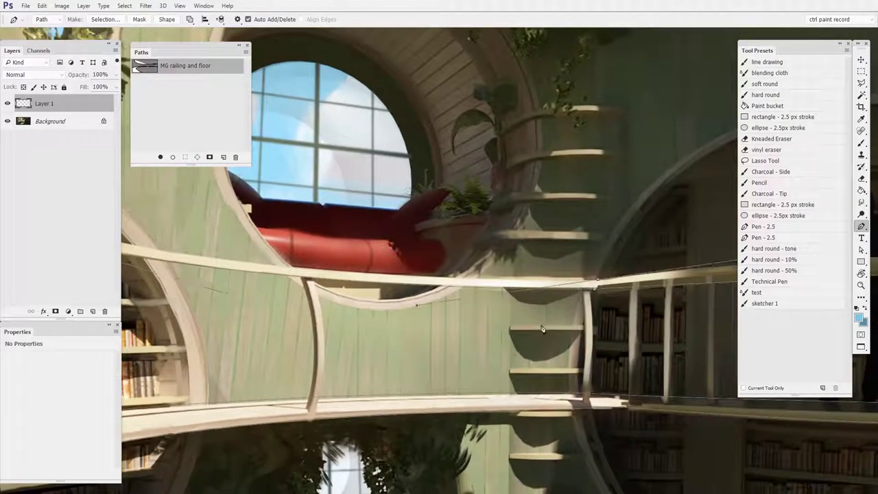
pyautogui.press('z')
pyautogui.moveTo(601, 326)
pyautogui.mouseDown()
pyautogui.moveTo(553, 344)
pyautogui.moveTo(602, 341)
pyautogui.mouseUp()
pyautogui.press('p')
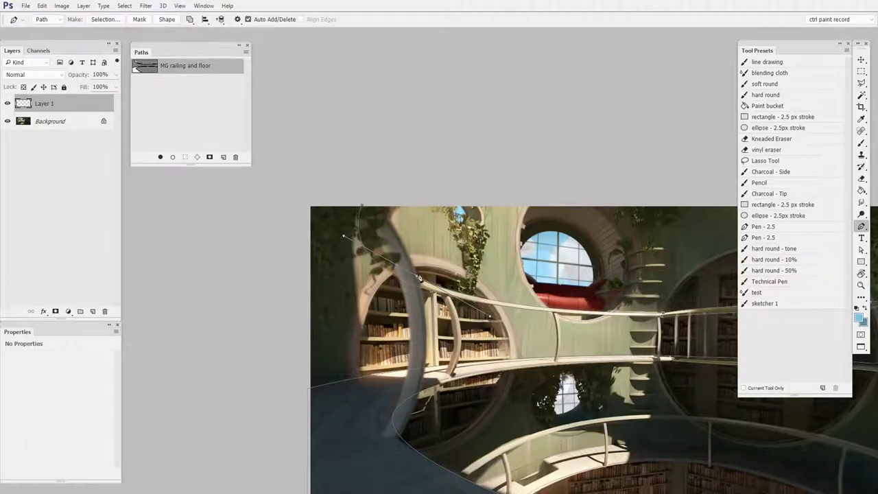
pyautogui.moveTo(416, 276); pyautogui.dragTo(417, 276)
# - Curve the subpath up beyond the picture's upper edge and close it at its starting point
pyautogui.moveTo(398, 197); pyautogui.dragTo(427, 164)
pyautogui.keyDown('alt'); pyautogui.click(398, 198); pyautogui.keyUp('alt')
pyautogui.click(363, 196)
pyautogui.click(362, 205)
# - Load the "MG railing and floor" path as a selection to check its coverage and deselect it again
pyautogui.moveTo(583, 394); pyautogui.dragTo(455, 262)
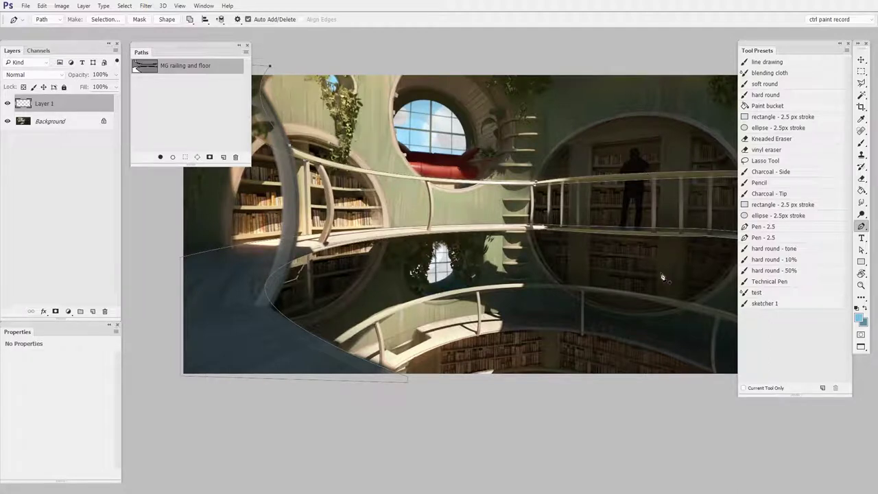
pyautogui.keyDown('ctrl'); pyautogui.click(144, 67); pyautogui.keyUp('ctrl')
pyautogui.moveTo(373, 376); pyautogui.dragTo(436, 368)
pyautogui.moveTo(567, 309); pyautogui.dragTo(571, 338)
pyautogui.hotkey('ctrl', 'd')
pyautogui.moveTo(361, 263); pyautogui.dragTo(482, 300)
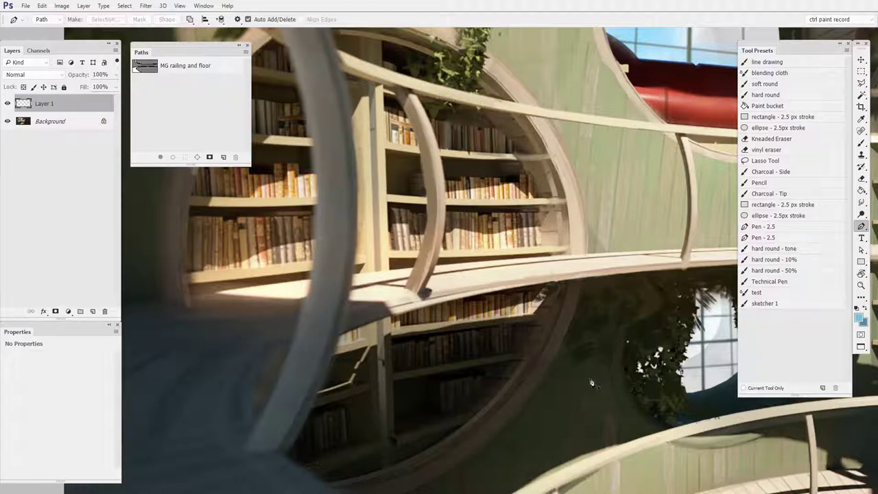
# - Reactivate the "MG railing and floor" path and outline the curved railing post in front of the sunlit bookshelf
pyautogui.click(206, 68)
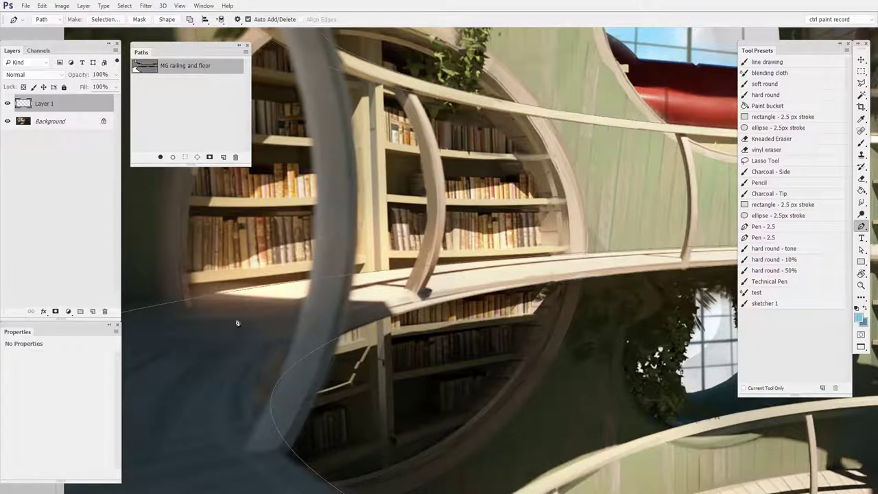
pyautogui.scroll(2, 479, 237)
pyautogui.moveTo(466, 249); pyautogui.dragTo(553, 227)
pyautogui.click(454, 290)
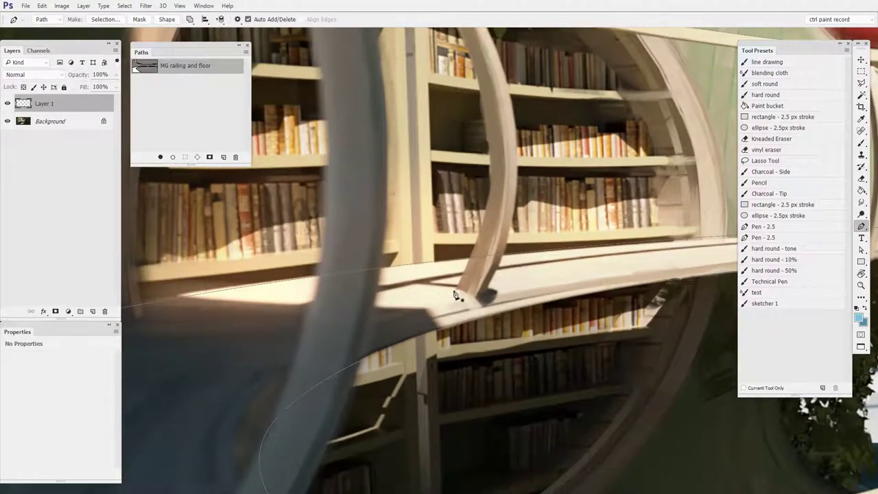
pyautogui.scroll(-3, 483, 307)
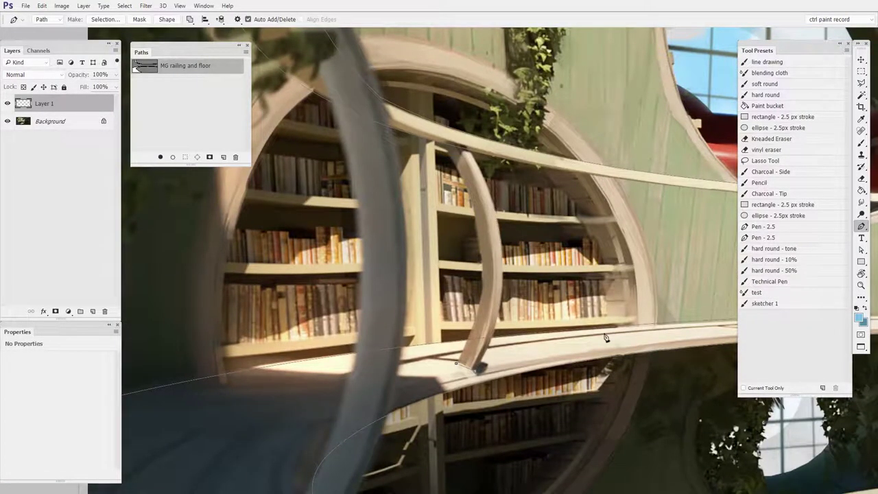
pyautogui.scroll(-1, 581, 327)
pyautogui.moveTo(491, 180); pyautogui.dragTo(429, 75)
pyautogui.keyDown('alt'); pyautogui.click(491, 177); pyautogui.keyUp('alt')
pyautogui.moveTo(527, 191); pyautogui.dragTo(597, 175)
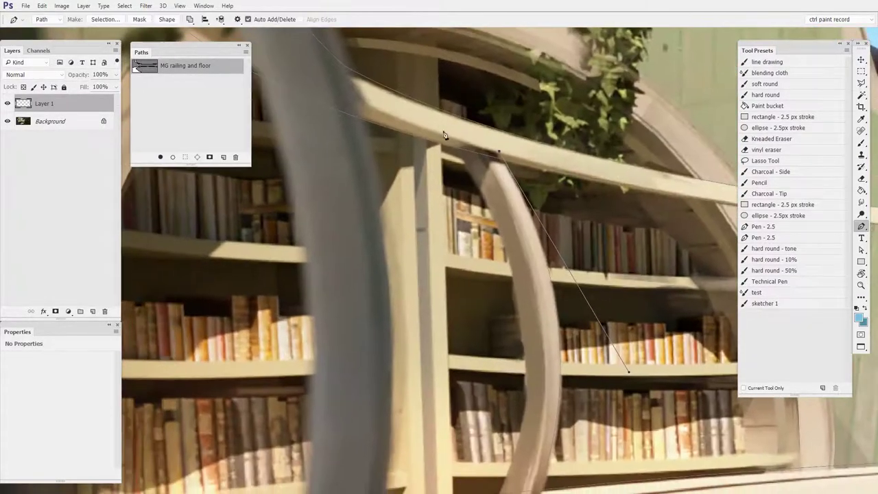
pyautogui.click(445, 136)
pyautogui.moveTo(550, 305); pyautogui.dragTo(481, 440)
# - Outline the curved railing post below the red sofa as a closed subpath from handrail to floor
pyautogui.moveTo(607, 366); pyautogui.dragTo(469, 379)
pyautogui.moveTo(535, 332); pyautogui.dragTo(401, 334)
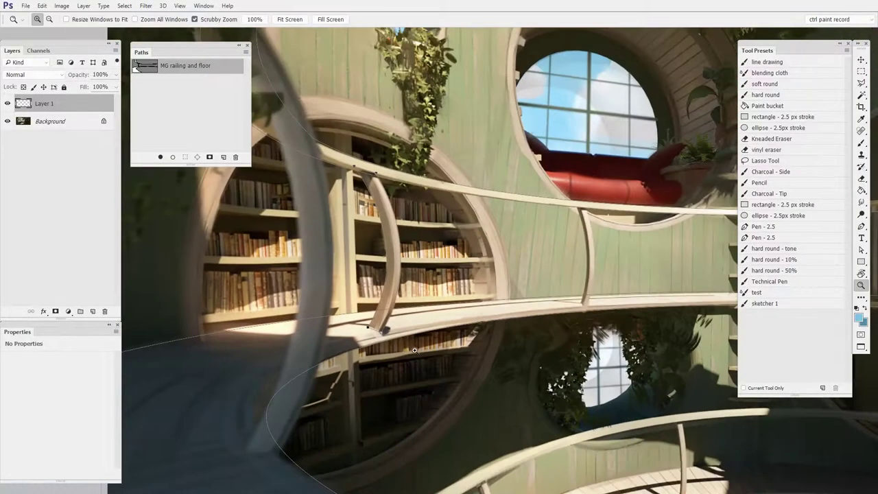
pyautogui.moveTo(612, 297); pyautogui.dragTo(532, 263)
pyautogui.moveTo(531, 263); pyautogui.dragTo(580, 261)
pyautogui.press('p')
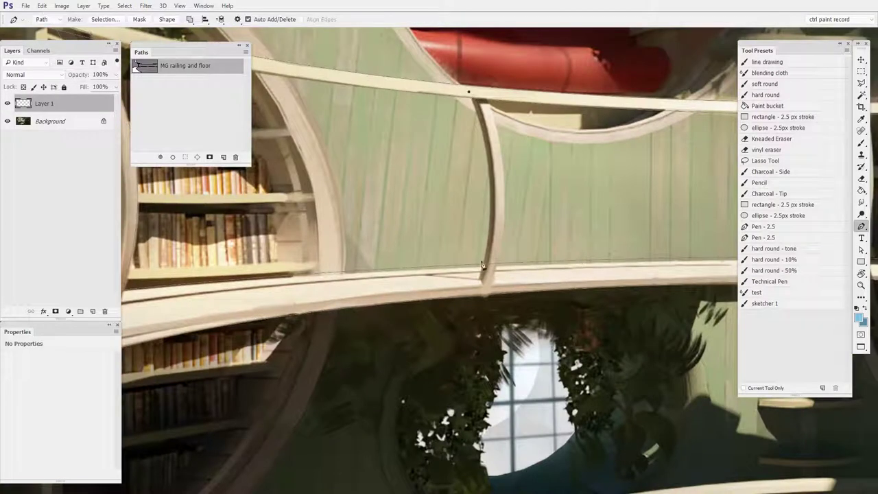
pyautogui.moveTo(479, 277); pyautogui.dragTo(482, 295)
pyautogui.moveTo(534, 275); pyautogui.dragTo(522, 306)
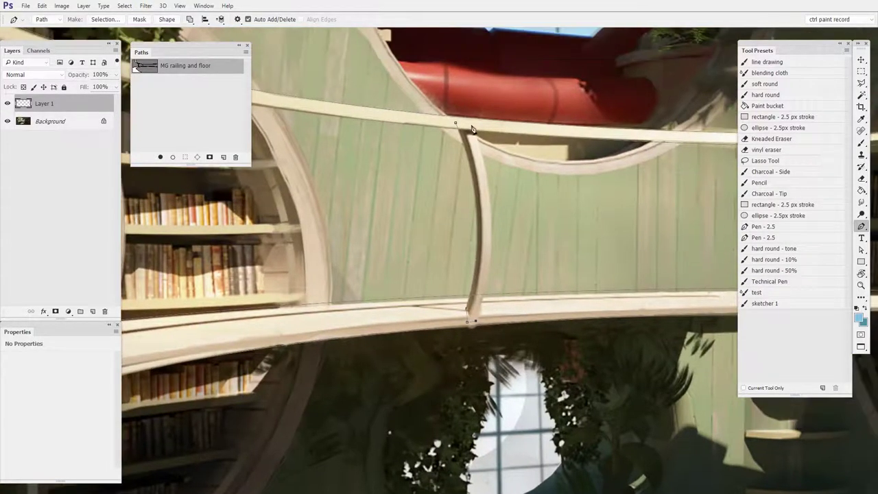
pyautogui.moveTo(472, 129); pyautogui.dragTo(427, 63)
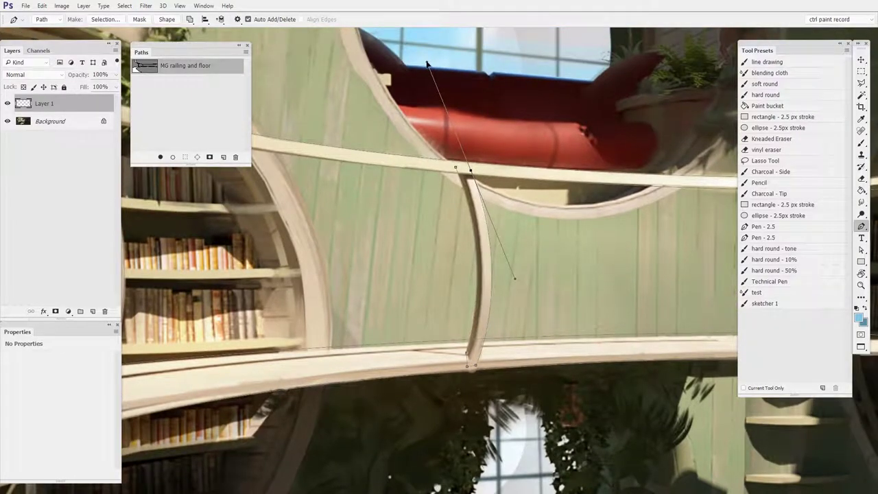
pyautogui.keyDown('alt'); pyautogui.click(472, 170); pyautogui.keyUp('alt')
pyautogui.click(456, 168)
# - Outline the railing post at the bend beside the stairs as a closed subpath
pyautogui.moveTo(578, 252); pyautogui.dragTo(583, 292)
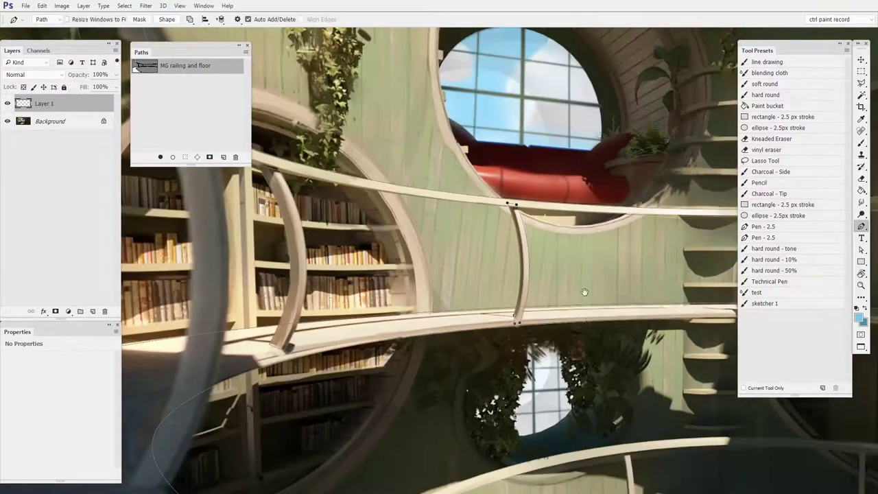
pyautogui.moveTo(568, 324); pyautogui.dragTo(462, 300)
pyautogui.moveTo(579, 274); pyautogui.dragTo(603, 262)
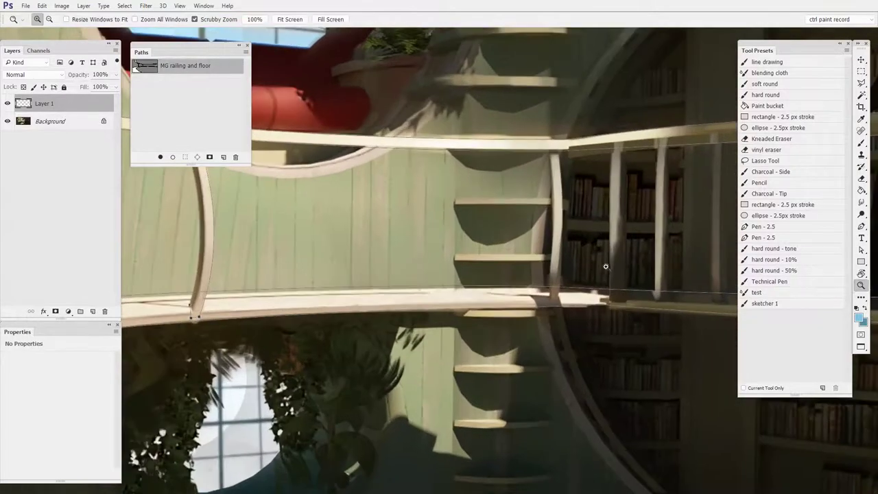
pyautogui.moveTo(573, 221); pyautogui.dragTo(544, 213)
pyautogui.click(520, 139)
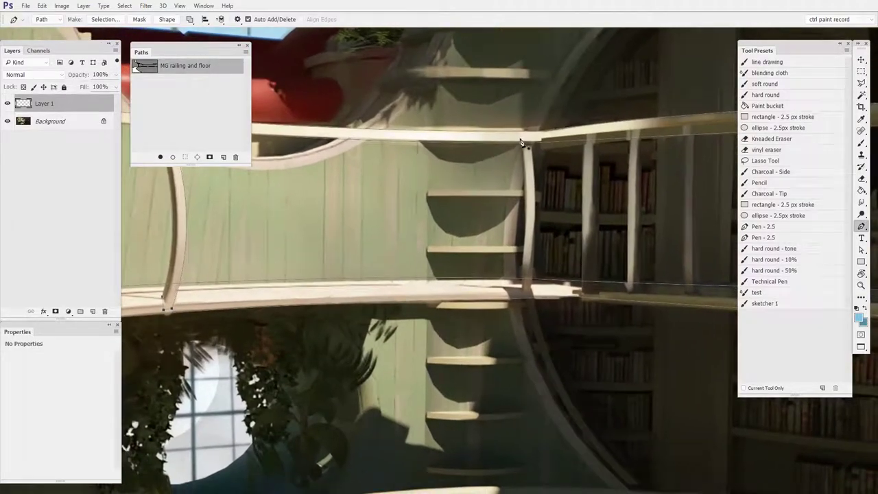
pyautogui.keyDown('alt'); pyautogui.click(521, 288); pyautogui.keyUp('alt')
pyautogui.click(529, 295)
pyautogui.moveTo(532, 142)
pyautogui.mouseDown()
pyautogui.moveTo(521, 80)
pyautogui.moveTo(531, 138)
pyautogui.mouseUp()
pyautogui.keyDown('alt'); pyautogui.click(532, 138); pyautogui.keyUp('alt')
pyautogui.click(520, 140)
# - Outline the first thin post of the shaded railing, just past the bend by the stairs
pyautogui.press('z')
pyautogui.moveTo(600, 214); pyautogui.dragTo(563, 218)
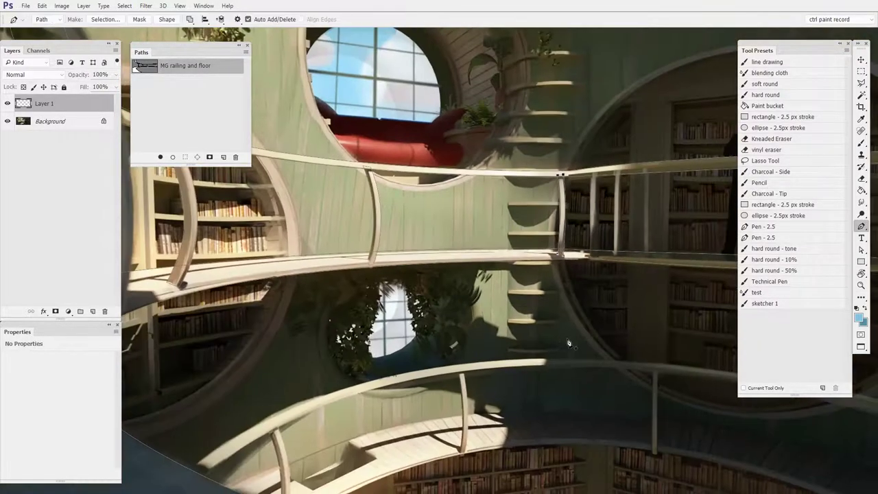
pyautogui.press('space')
pyautogui.moveTo(567, 347); pyautogui.dragTo(426, 379)
pyautogui.press('z')
pyautogui.moveTo(484, 266); pyautogui.dragTo(509, 269)
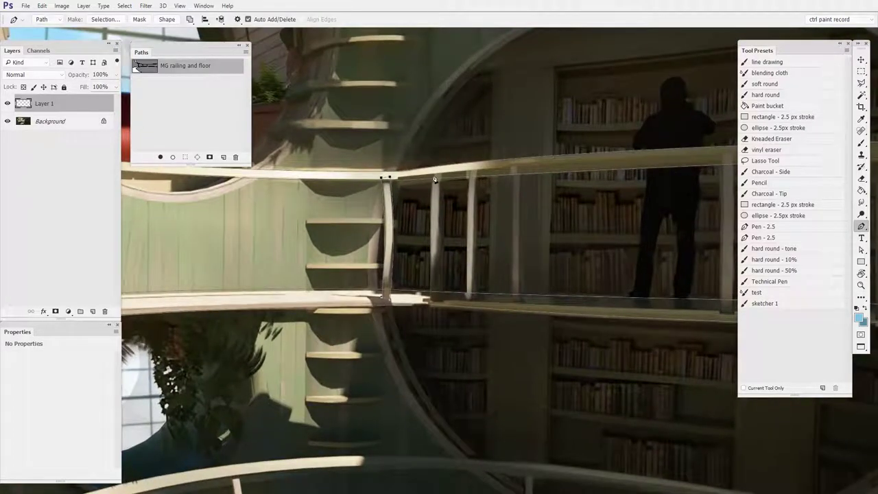
pyautogui.moveTo(431, 302); pyautogui.dragTo(435, 352)
pyautogui.click(445, 302)
pyautogui.moveTo(443, 175); pyautogui.dragTo(447, 125)
# - Outline the second thin post of the shaded railing as a closed subpath
pyautogui.click(467, 169)
pyautogui.click(466, 301)
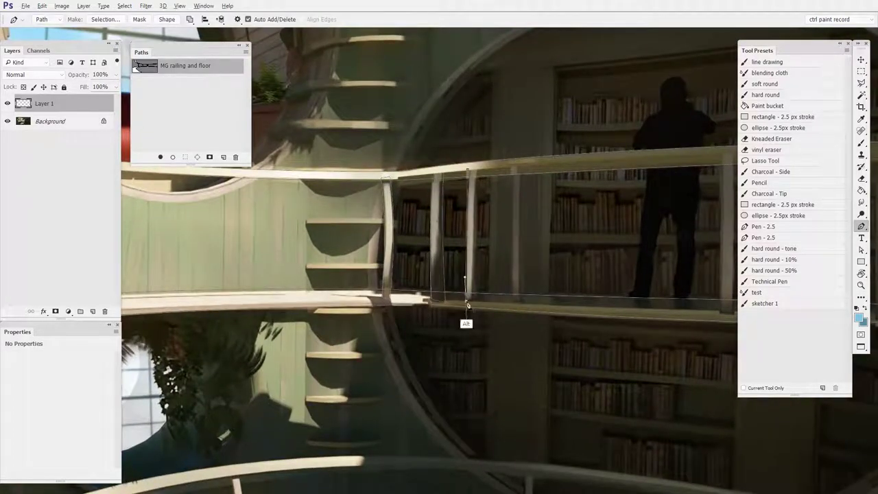
pyautogui.click(476, 303)
pyautogui.click(478, 170)
pyautogui.click(468, 170)
# - Outline the third thin post of the shaded railing, before the silhouetted figure, as a closed subpath
pyautogui.click(511, 170)
pyautogui.click(508, 302)
pyautogui.click(521, 302)
pyautogui.moveTo(524, 171); pyautogui.dragTo(532, 128)
pyautogui.click(511, 171)
# - Outline the remaining shaded railing posts between the silhouetted figure and the edge of the round opening
pyautogui.press('space')
pyautogui.moveTo(722, 161); pyautogui.dragTo(523, 167)
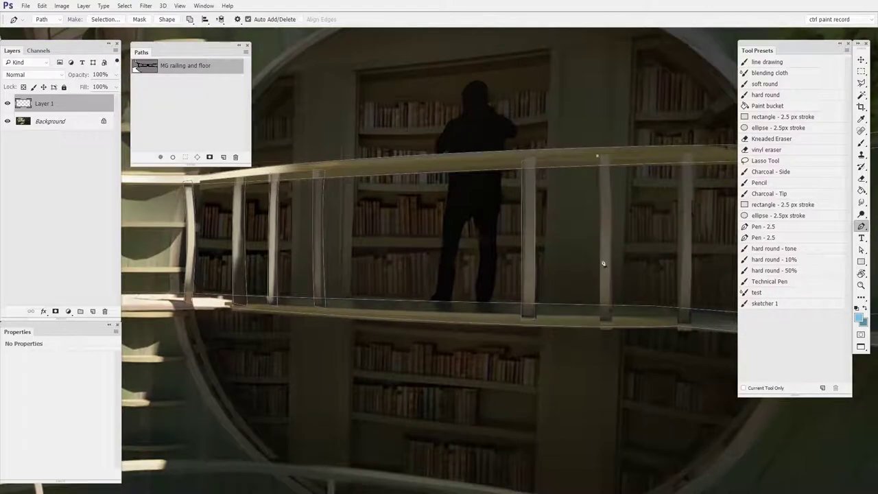
pyautogui.scroll(-2, 526, 160)
pyautogui.press('F2')
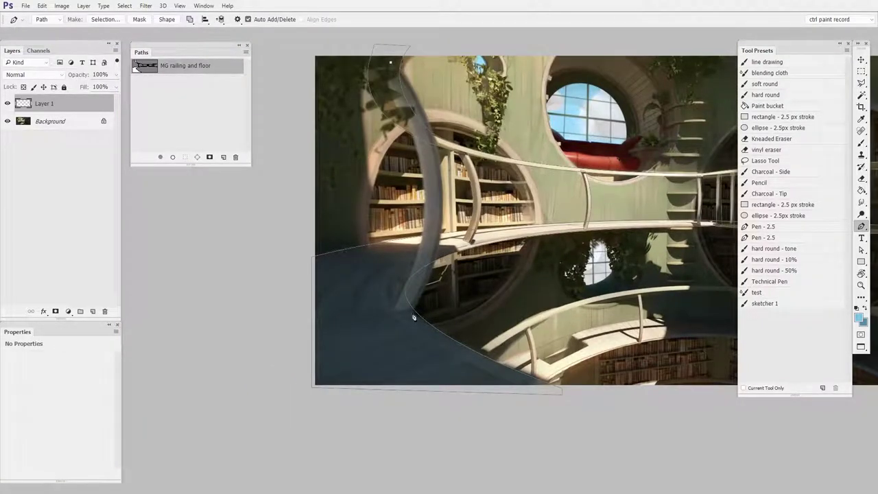
# - Trace the tall curved column from the floor edge up past the painting's upper border and close it as a subpath
pyautogui.moveTo(412, 314); pyautogui.dragTo(330, 453)
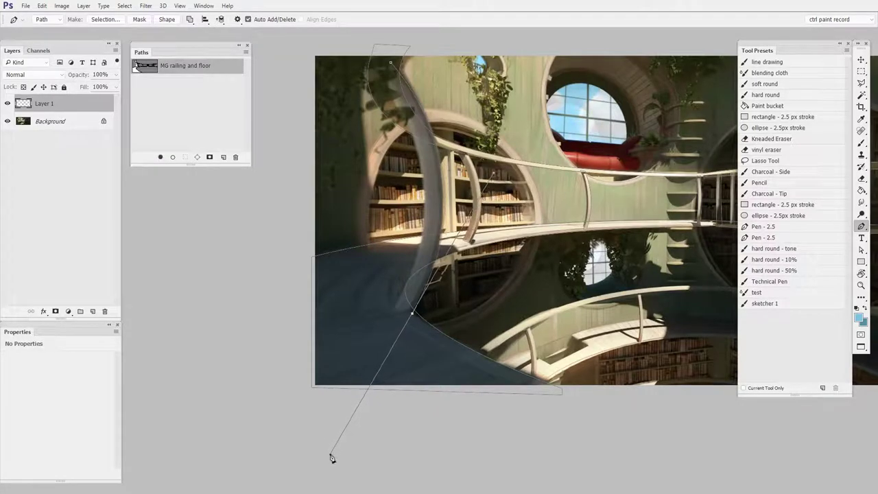
pyautogui.keyDown('alt'); pyautogui.click(413, 315); pyautogui.keyUp('alt')
pyautogui.moveTo(476, 347); pyautogui.dragTo(513, 355)
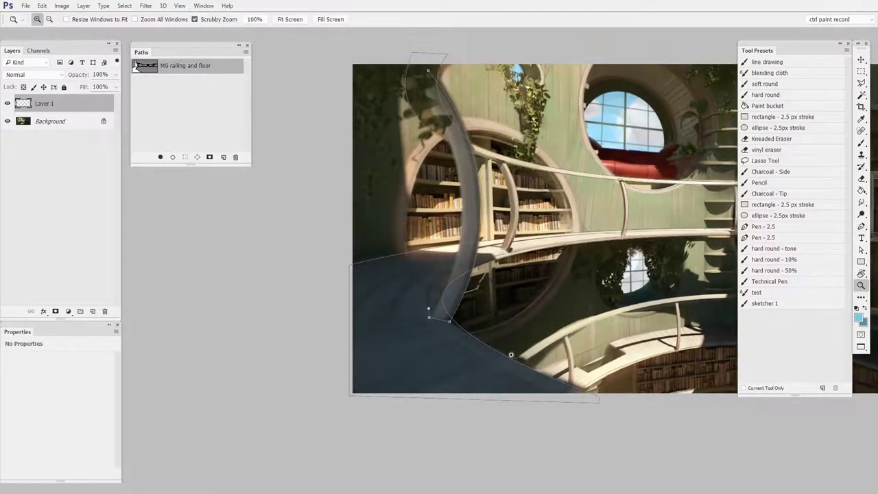
pyautogui.keyDown('ctrl'); pyautogui.click(513, 355); pyautogui.keyUp('ctrl')
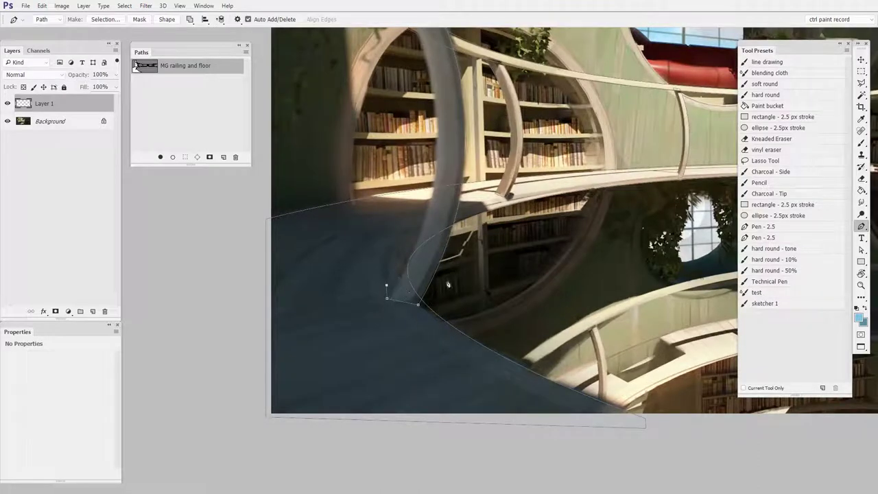
pyautogui.moveTo(515, 306); pyautogui.dragTo(487, 320)
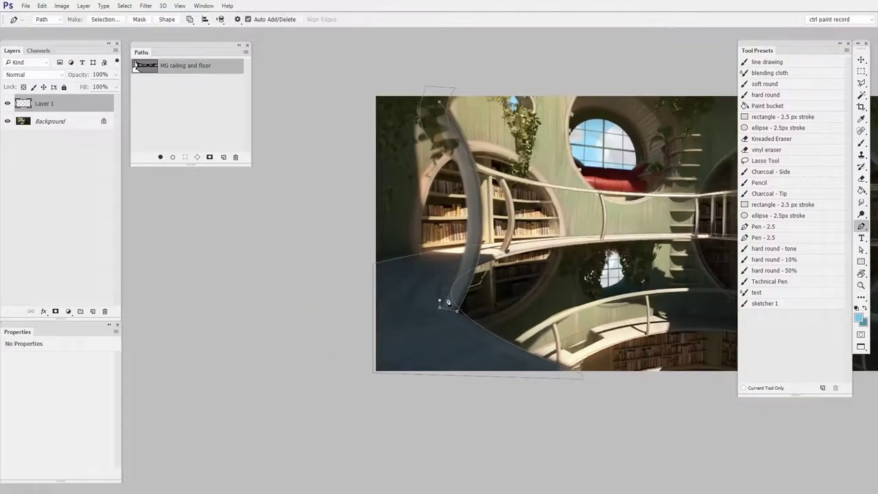
pyautogui.scroll(3, 379, 42)
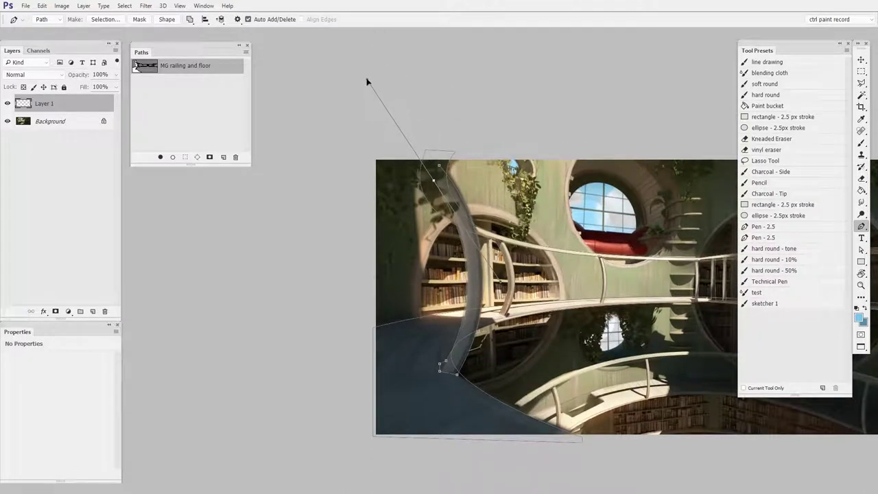
pyautogui.moveTo(366, 81); pyautogui.dragTo(365, 79)
pyautogui.keyDown('alt'); pyautogui.click(433, 181); pyautogui.keyUp('alt')
pyautogui.click(439, 166)
# - Load the "MG railing and floor" path as a selection, inspect its edges over the painting, and deselect it
pyautogui.moveTo(612, 434); pyautogui.dragTo(503, 352)
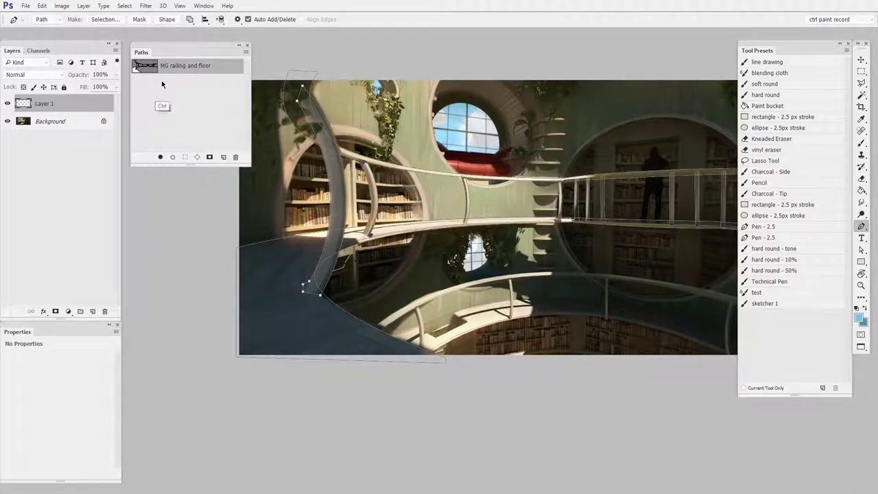
pyautogui.keyDown('ctrl'); pyautogui.click(145, 67); pyautogui.keyUp('ctrl')
pyautogui.moveTo(538, 343); pyautogui.dragTo(578, 360)
pyautogui.moveTo(476, 288)
pyautogui.mouseDown()
pyautogui.moveTo(504, 292)
pyautogui.moveTo(286, 328)
pyautogui.moveTo(509, 340)
pyautogui.moveTo(492, 289)
pyautogui.mouseUp()
pyautogui.keyDown('alt'); pyautogui.click(492, 289); pyautogui.keyUp('alt')
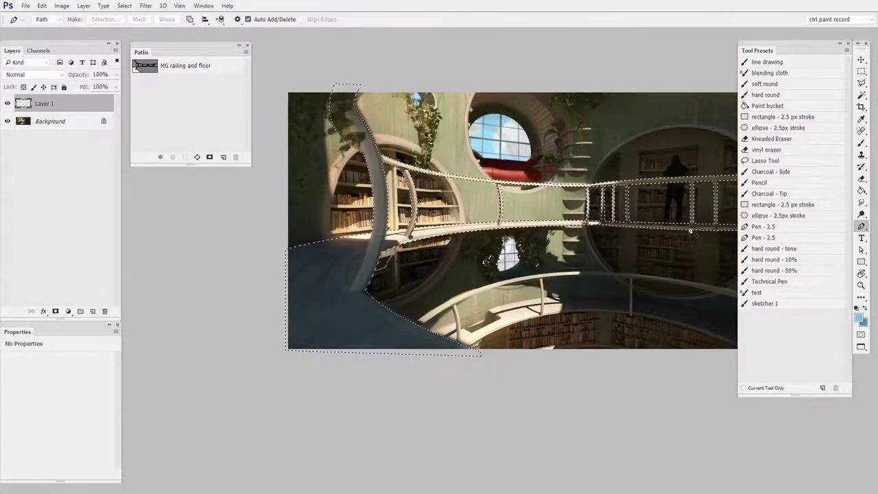
pyautogui.hotkey('ctrl', 'd')
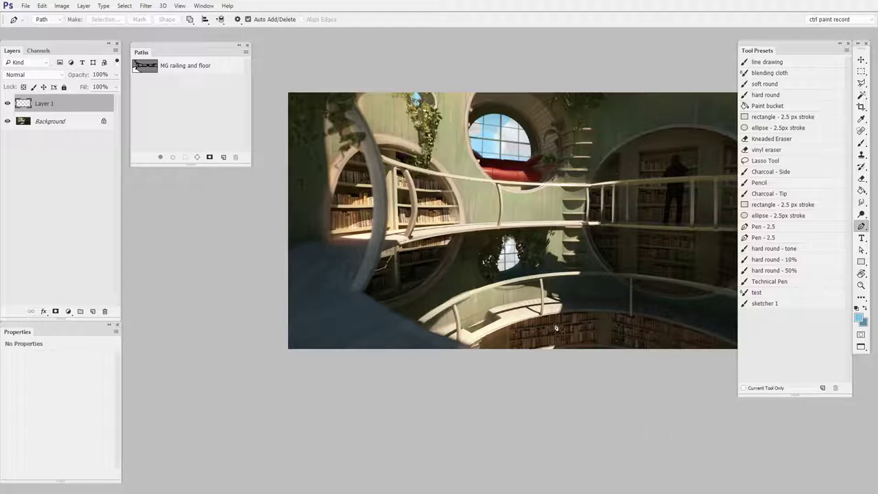
# - Add a new layer above Layer 1 and set the Pen tool to Shape mode for the round bookshelf opening
pyautogui.hotkey('ctrl', 'space')
pyautogui.moveTo(418, 229); pyautogui.dragTo(497, 233)
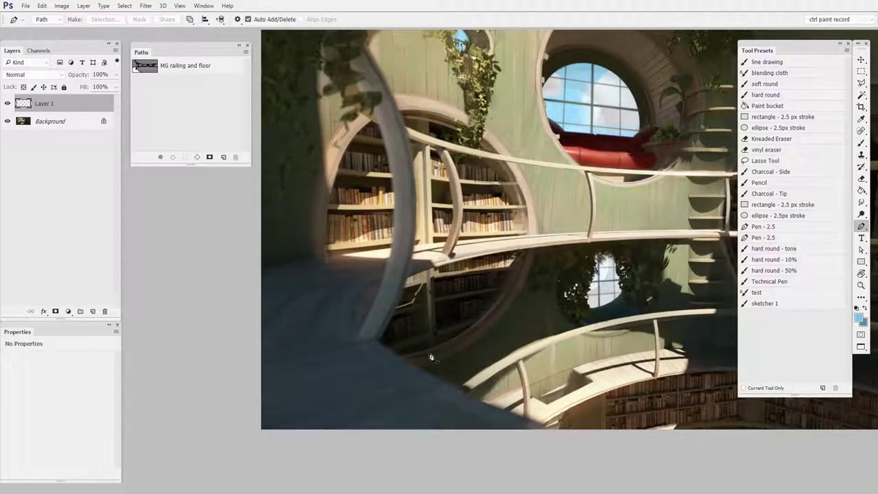
pyautogui.moveTo(380, 320); pyautogui.dragTo(332, 327)
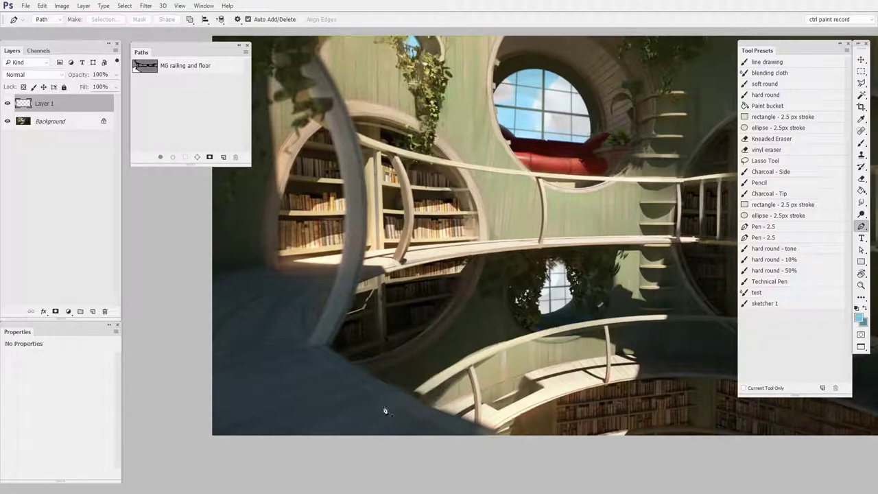
pyautogui.click(92, 312)
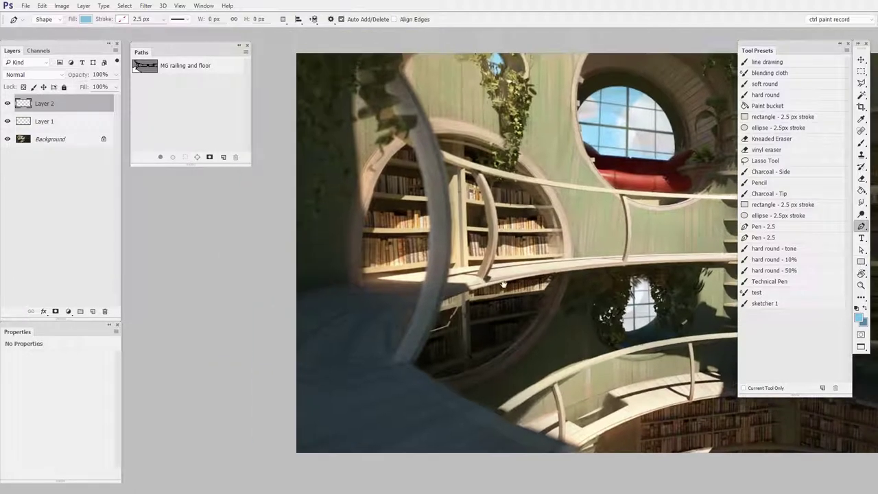
pyautogui.moveTo(502, 282); pyautogui.dragTo(497, 300)
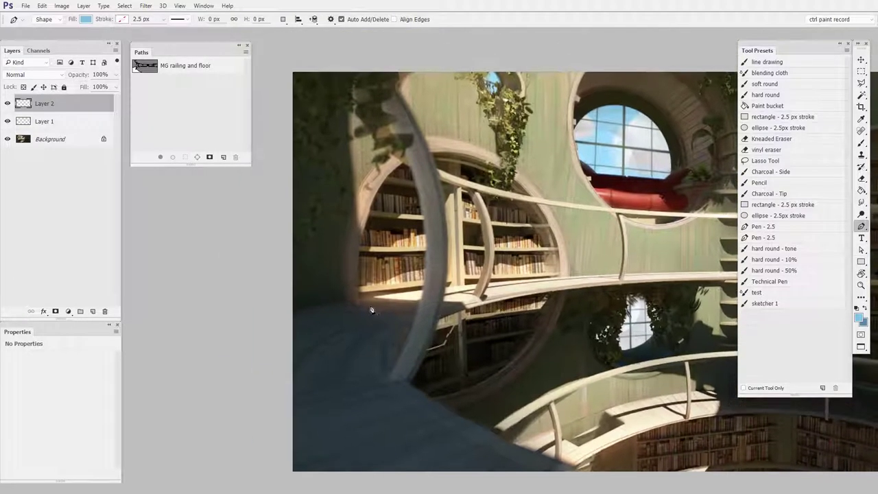
# - Draw a filled shape about 852 by 932 px around the round bookshelf opening, extending it roughly over the shaded floor
pyautogui.click(357, 298)
pyautogui.moveTo(470, 158); pyautogui.dragTo(592, 183)
pyautogui.scroll(-3, 479, 206)
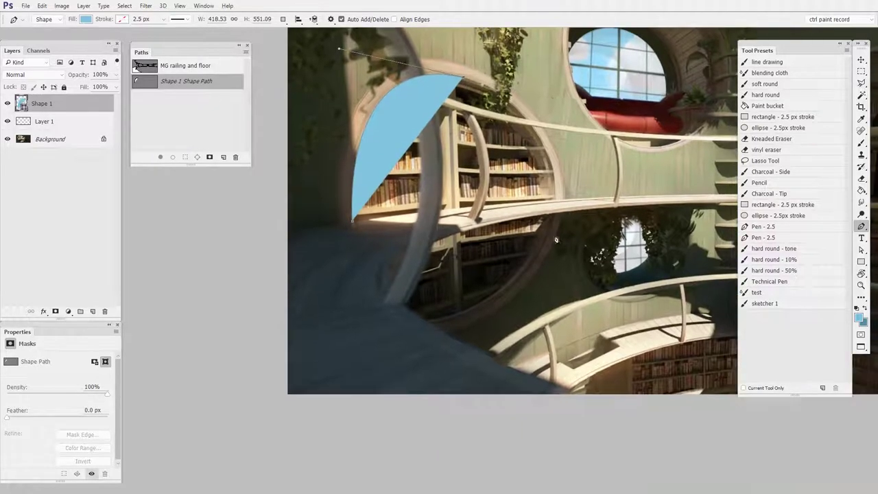
pyautogui.moveTo(512, 334); pyautogui.dragTo(516, 352)
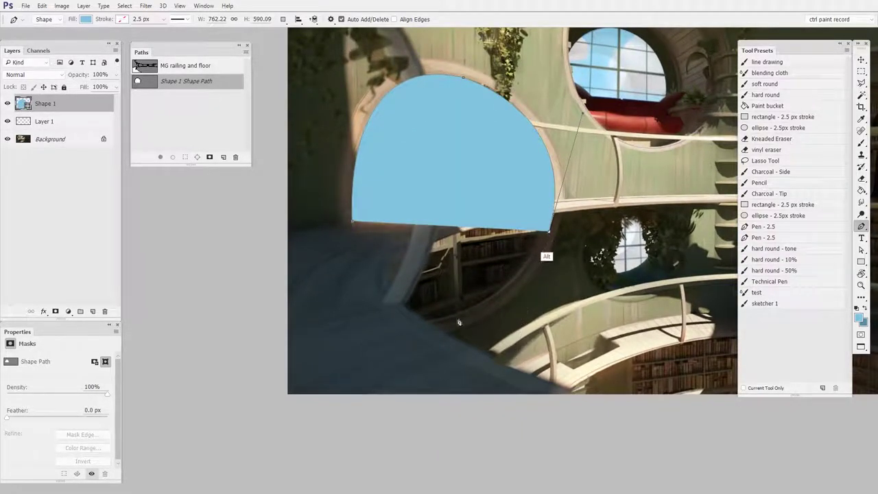
pyautogui.moveTo(423, 322); pyautogui.dragTo(336, 319)
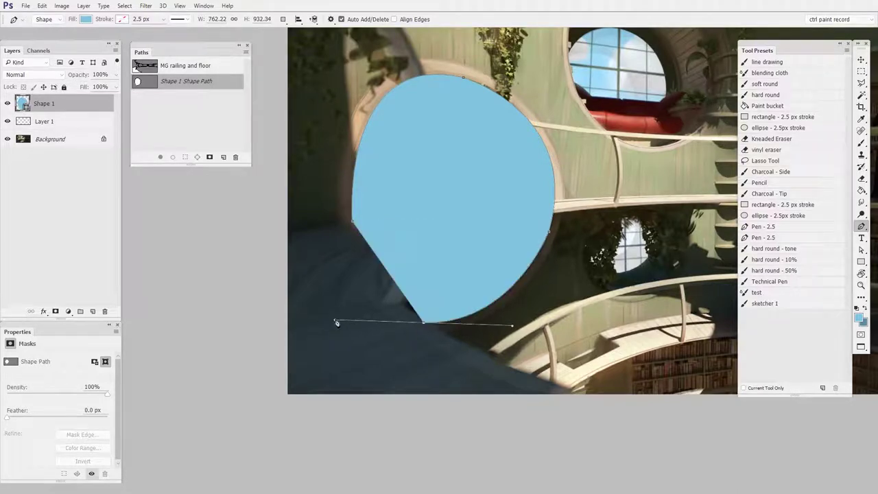
pyautogui.keyDown('alt'); pyautogui.click(423, 323); pyautogui.keyUp('alt')
pyautogui.click(328, 308)
pyautogui.click(345, 264)
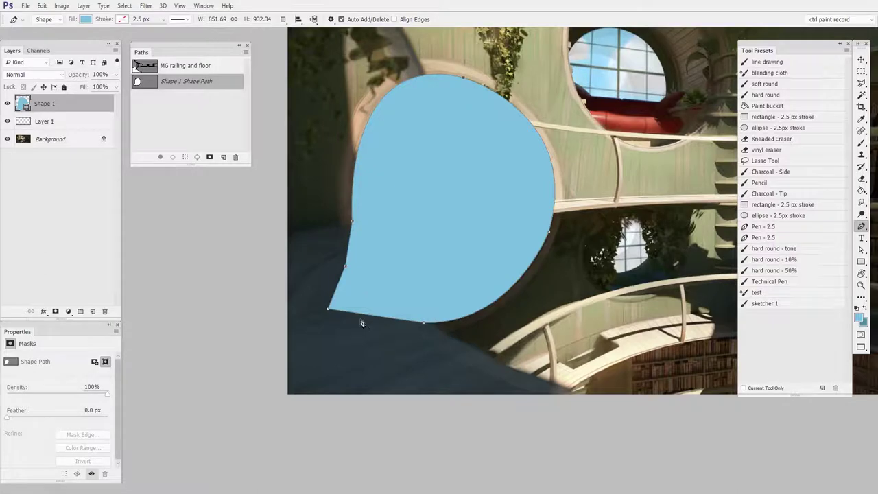
# - Create a solid color fill layer named "cutter" from the "MG railing and floor" path
pyautogui.moveTo(526, 311); pyautogui.dragTo(416, 349)
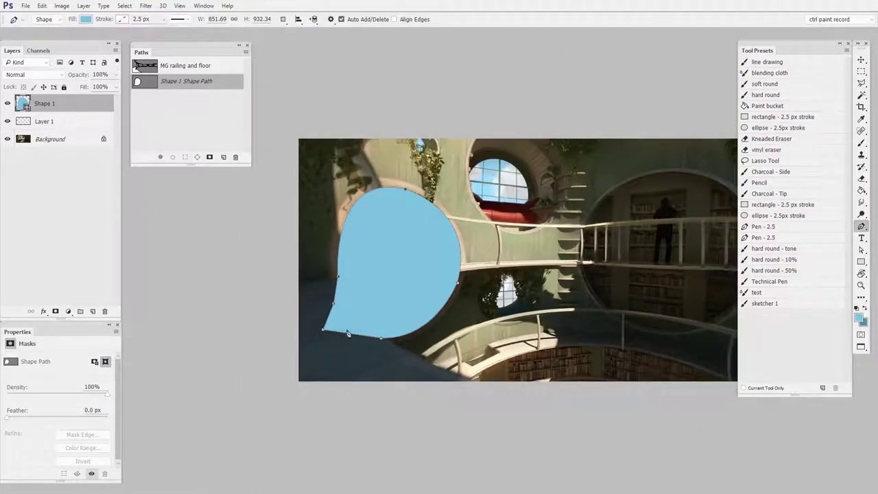
pyautogui.click(213, 67)
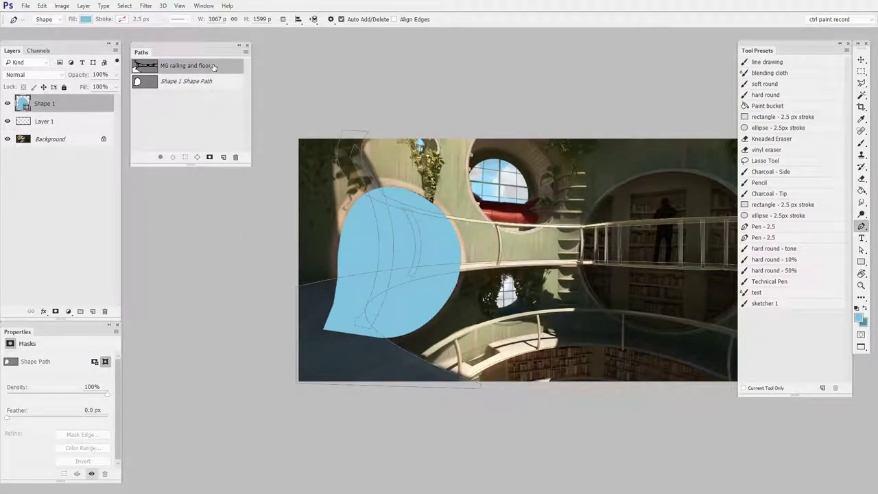
pyautogui.click(87, 8)
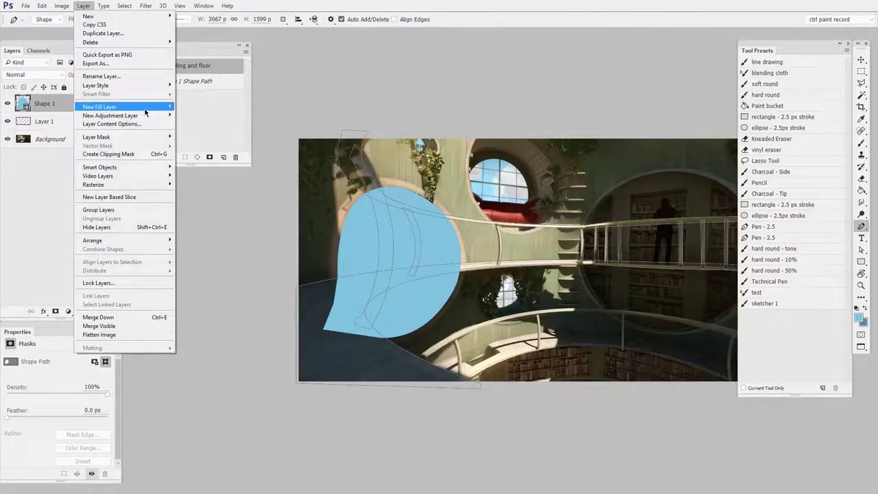
pyautogui.moveTo(144, 111)
pyautogui.click(59, 107)
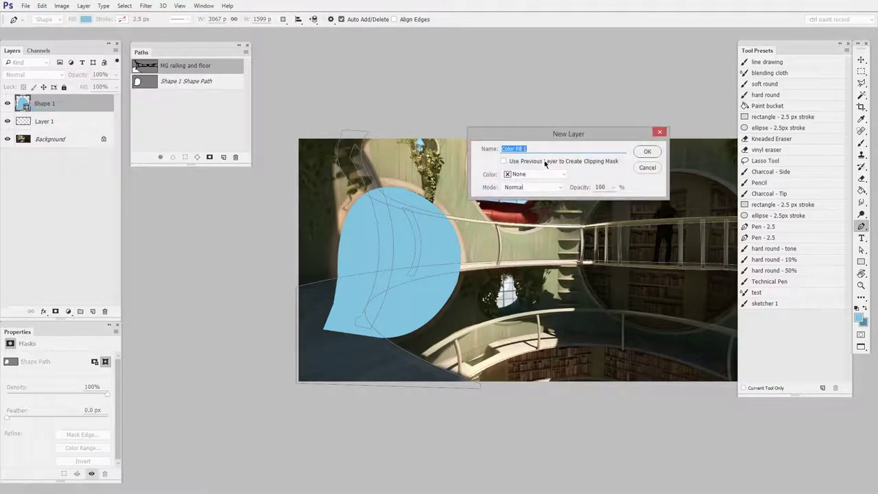
pyautogui.write('cutter')
pyautogui.press('Return')
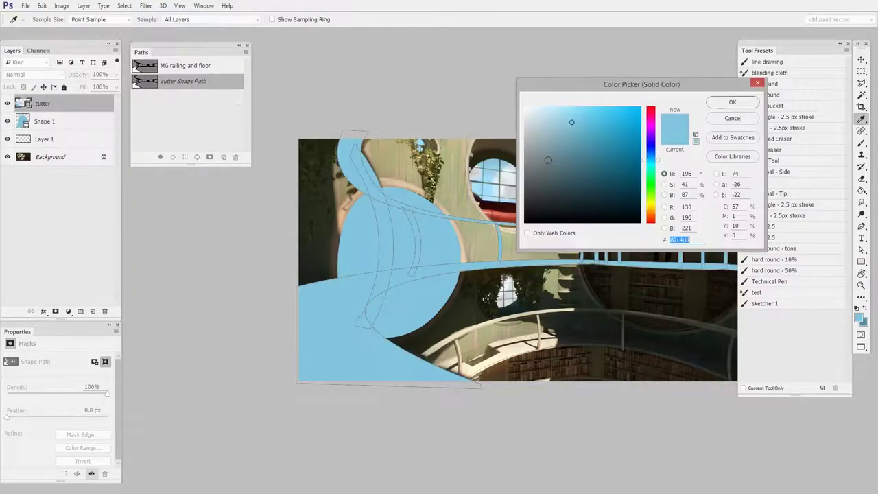
# - Set the cutter layer's fill to purple #a982dd and deselect all layers
pyautogui.moveTo(652, 166); pyautogui.dragTo(648, 142)
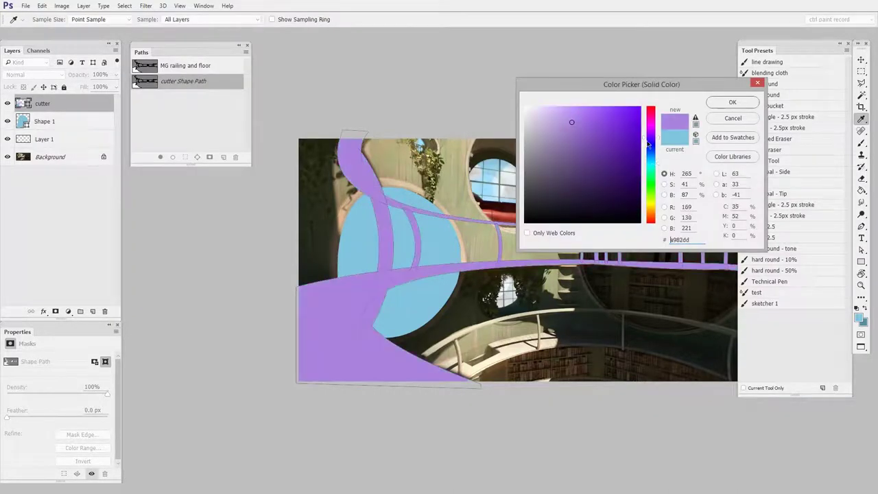
pyautogui.click(732, 103)
pyautogui.click(85, 245)
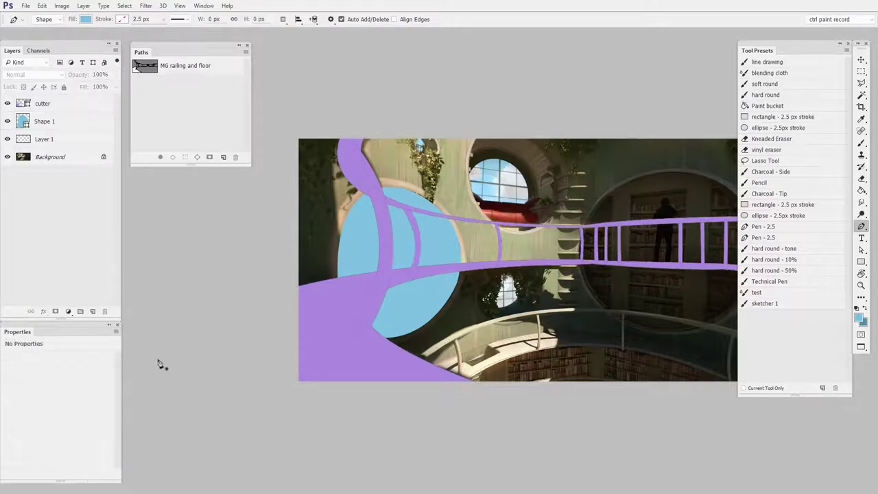
# - Combine the cutter and Shape 1 layers with Subtract Front Shape to cut the railing and floor out of the bookshelf shape
pyautogui.moveTo(479, 269); pyautogui.dragTo(559, 249)
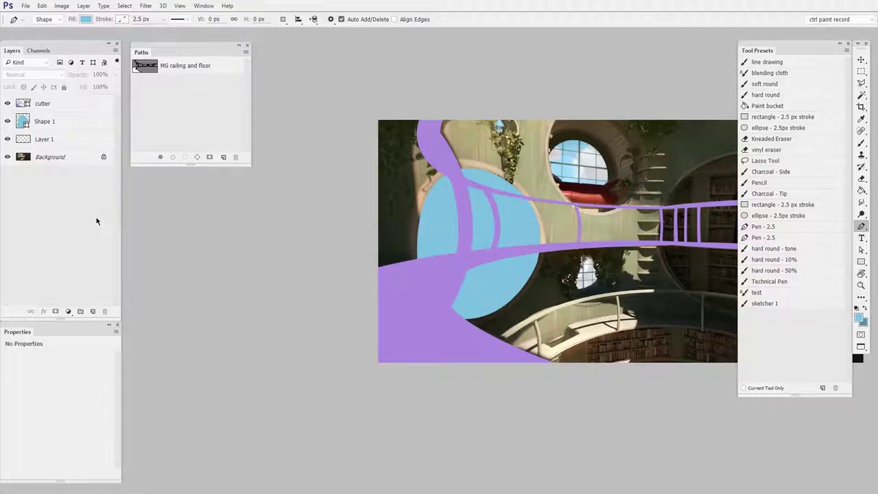
pyautogui.click(58, 104)
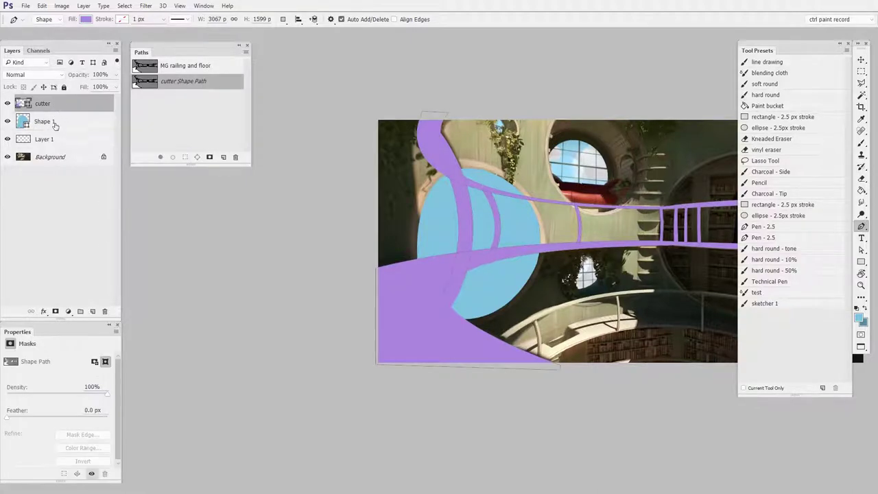
pyautogui.keyDown('shift'); pyautogui.click(55, 123); pyautogui.keyUp('shift')
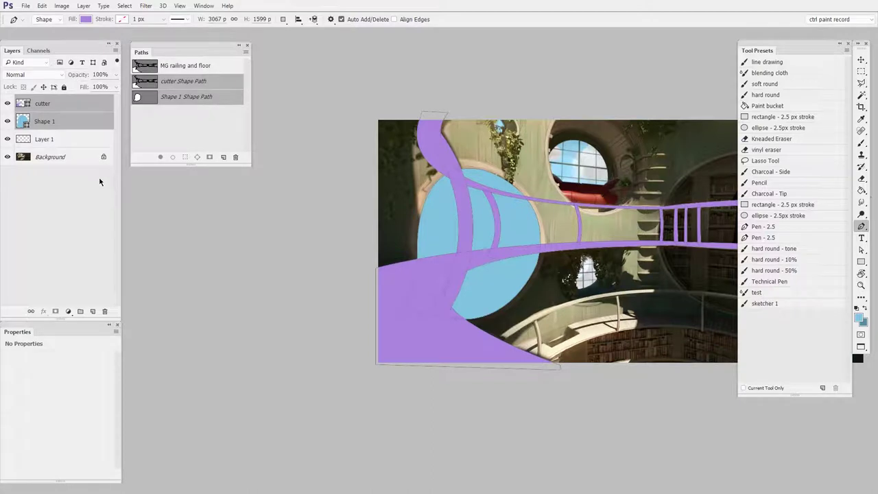
pyautogui.click(83, 6)
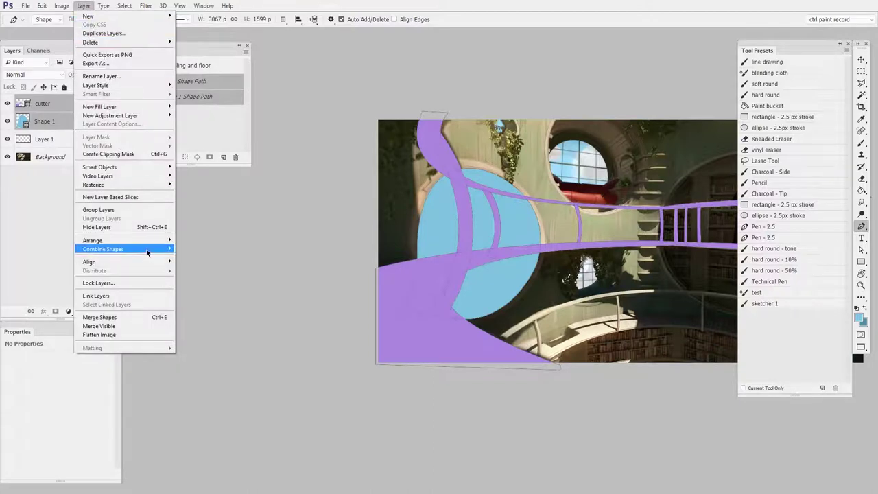
pyautogui.moveTo(148, 252)
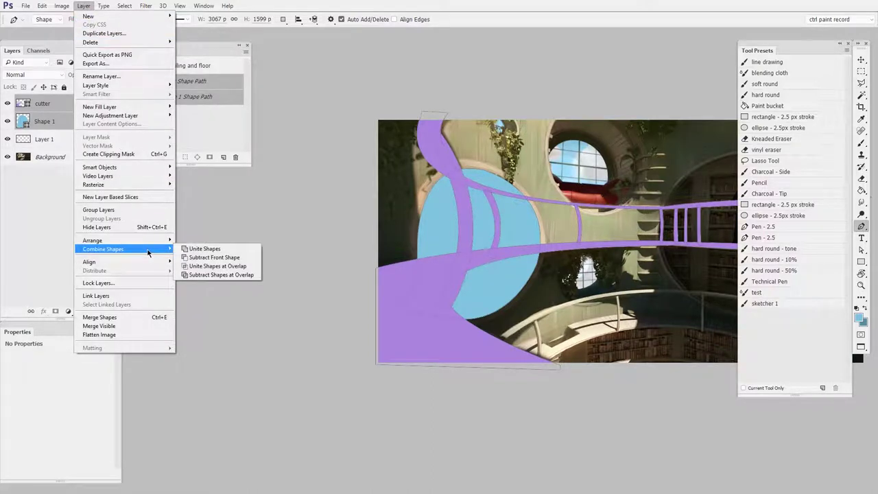
pyautogui.click(245, 260)
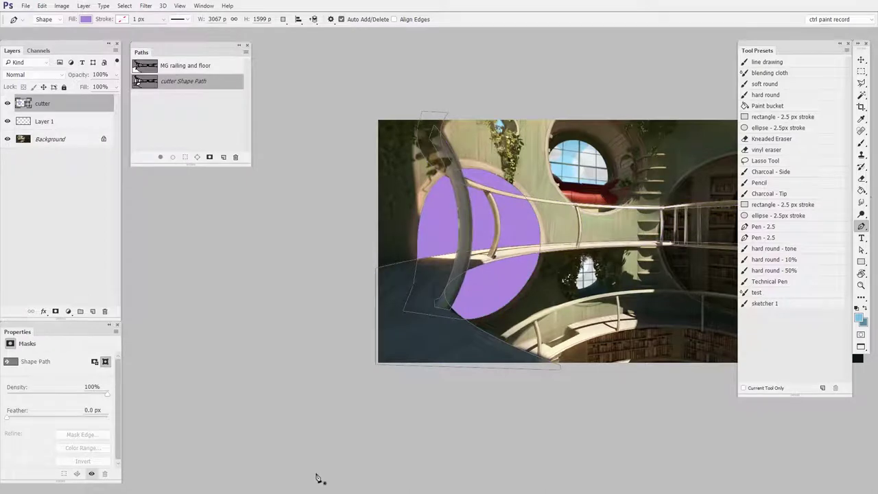
# - Save the combined shape's path as "books left" and delete the cutter layer
pyautogui.moveTo(600, 313); pyautogui.dragTo(522, 337)
pyautogui.moveTo(527, 337); pyautogui.dragTo(552, 338)
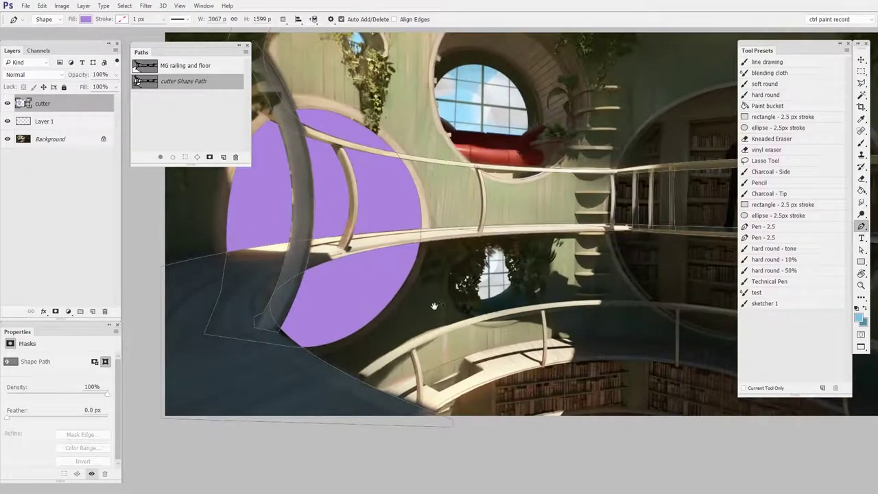
pyautogui.moveTo(443, 313); pyautogui.dragTo(483, 329)
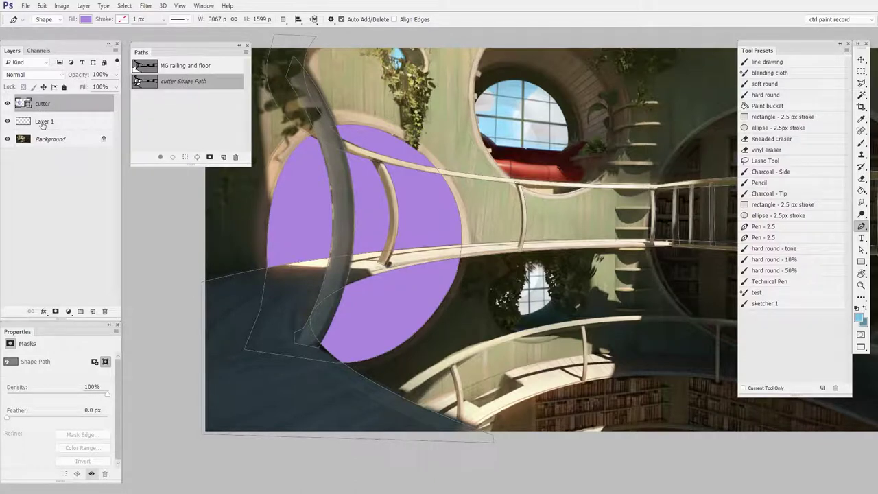
pyautogui.doubleClick(176, 81)
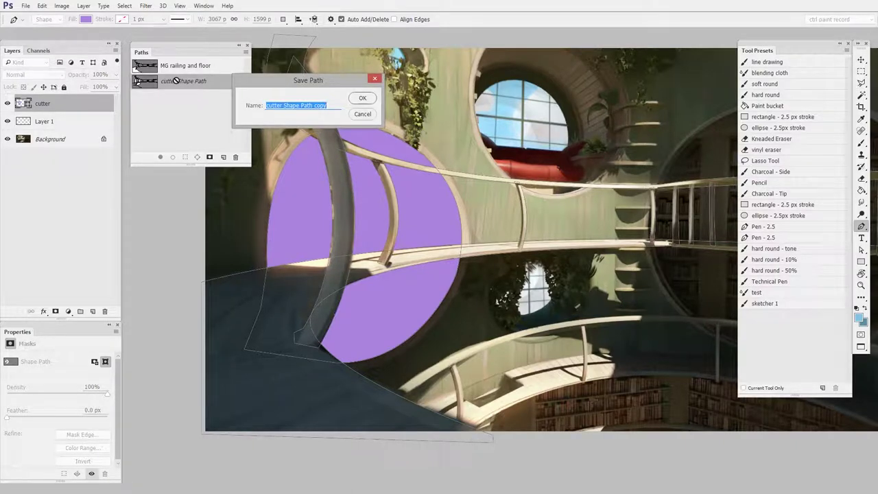
pyautogui.write('books le')
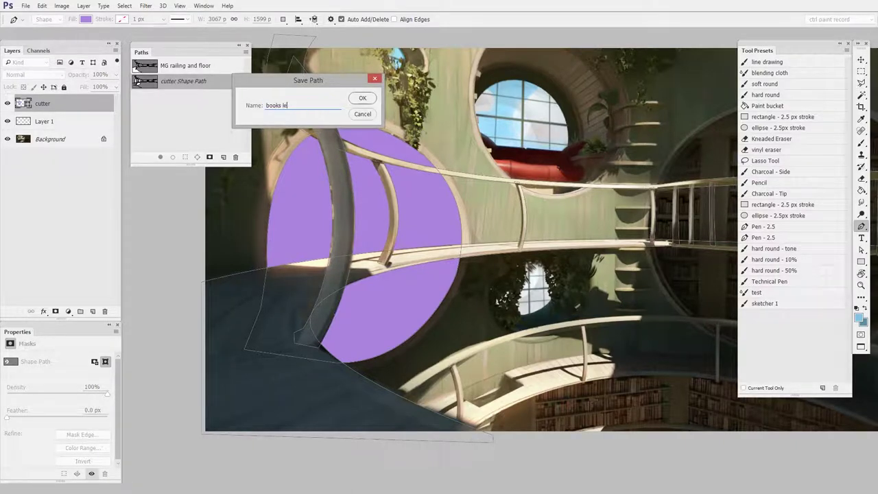
pyautogui.write('ft')
pyautogui.press('Return')
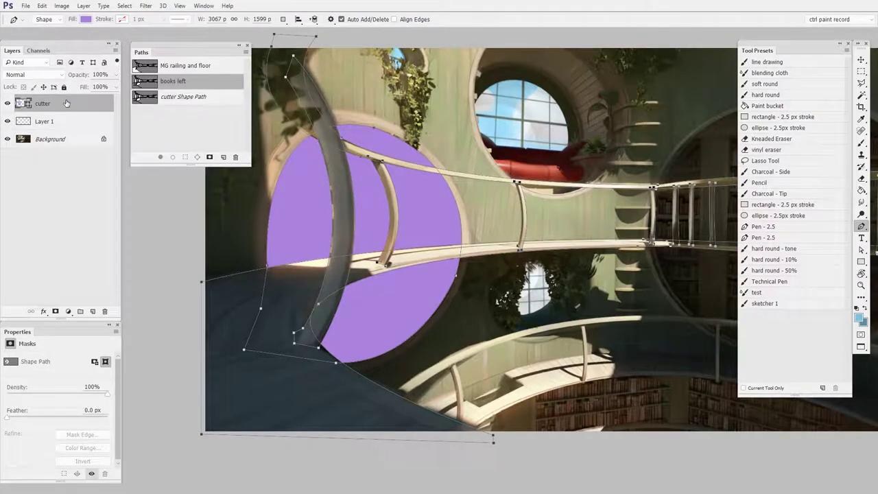
pyautogui.moveTo(67, 103); pyautogui.dragTo(106, 313)
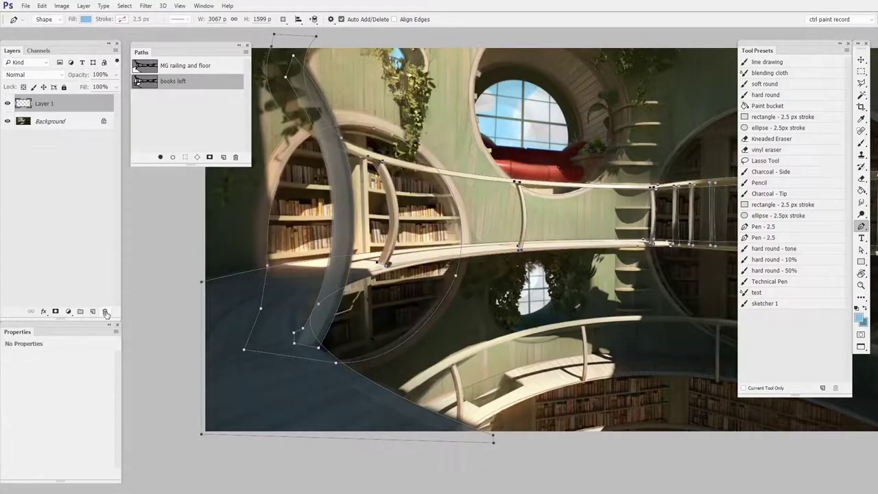
# - Load the "books left" path as a selection around the bookshelf opening
pyautogui.moveTo(590, 302); pyautogui.dragTo(483, 319)
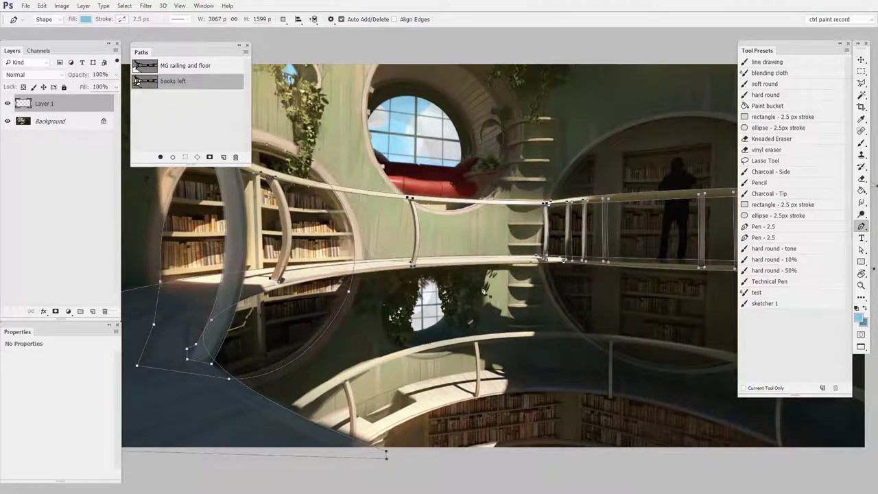
pyautogui.moveTo(384, 303); pyautogui.dragTo(491, 271)
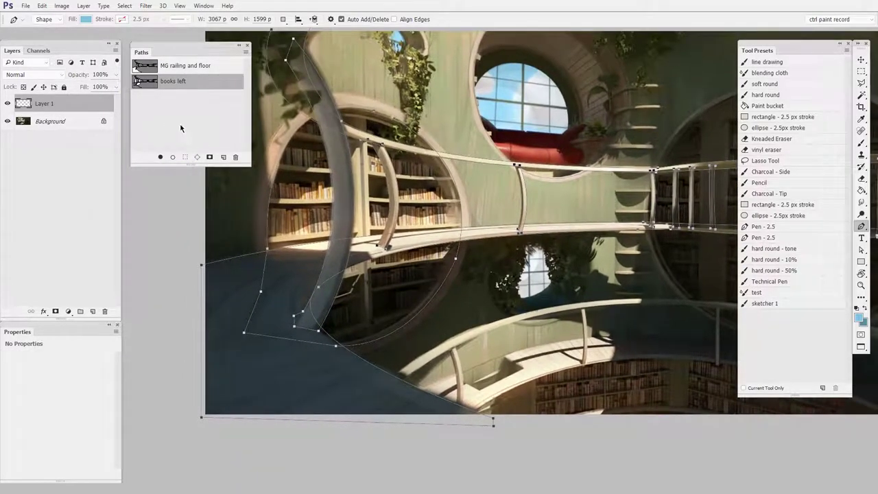
pyautogui.keyDown('ctrl'); pyautogui.click(145, 83); pyautogui.keyUp('ctrl')
pyautogui.press('z')
pyautogui.keyDown('alt'); pyautogui.click(525, 325); pyautogui.keyUp('alt')
pyautogui.press('p')
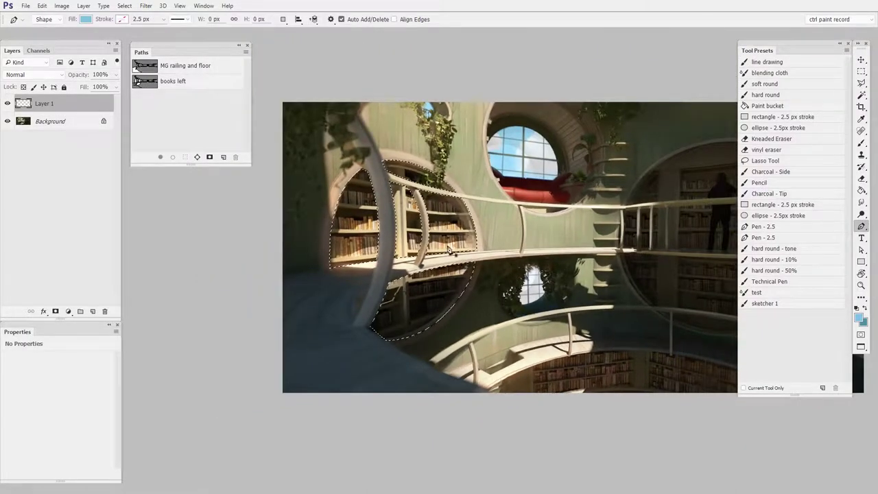
# - Try painting light blue inside the bookshelf selection on a new layer, and discard that layer
pyautogui.hotkey('ctrl', 'shift', 'alt', 'n')
pyautogui.press('b')
pyautogui.moveTo(336, 230)
pyautogui.mouseDown()
pyautogui.moveTo(356, 251)
pyautogui.moveTo(473, 244)
pyautogui.moveTo(403, 337)
pyautogui.moveTo(371, 240)
pyautogui.mouseUp()
pyautogui.press('z')
pyautogui.click(495, 308)
pyautogui.press('b')
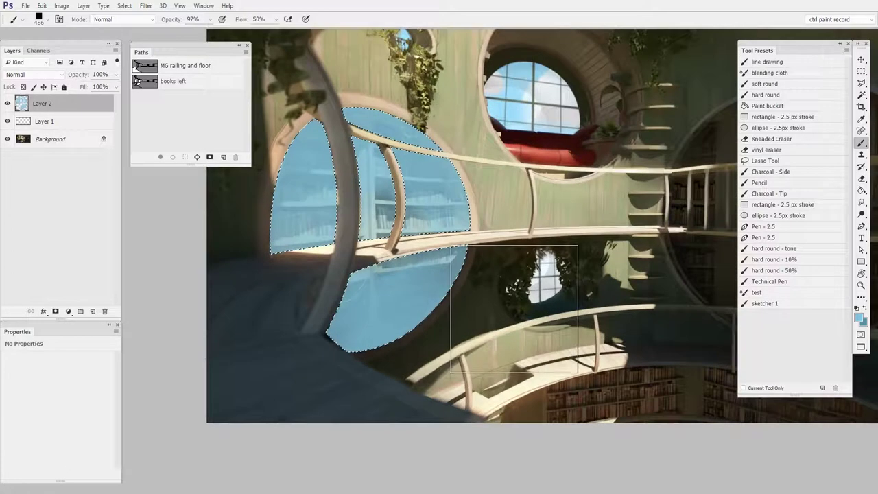
pyautogui.hotkey('ctrl', 'z')
pyautogui.click(105, 312)
# - Add a new layer and set up a soft round brush of size 446 with a near-black foreground color
pyautogui.hotkey('ctrl', 'shift', 'alt', 'n')
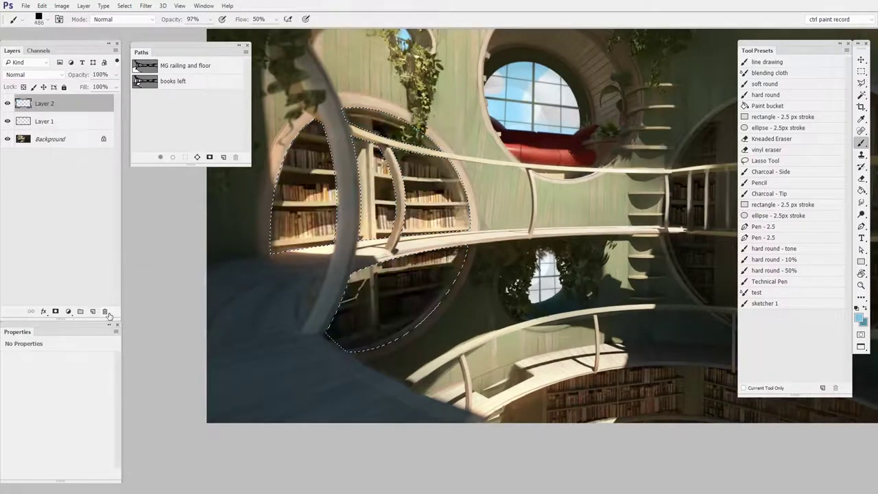
pyautogui.moveTo(528, 262); pyautogui.dragTo(583, 291)
pyautogui.rightClick(590, 258)
pyautogui.click(631, 335)
pyautogui.press('Return')
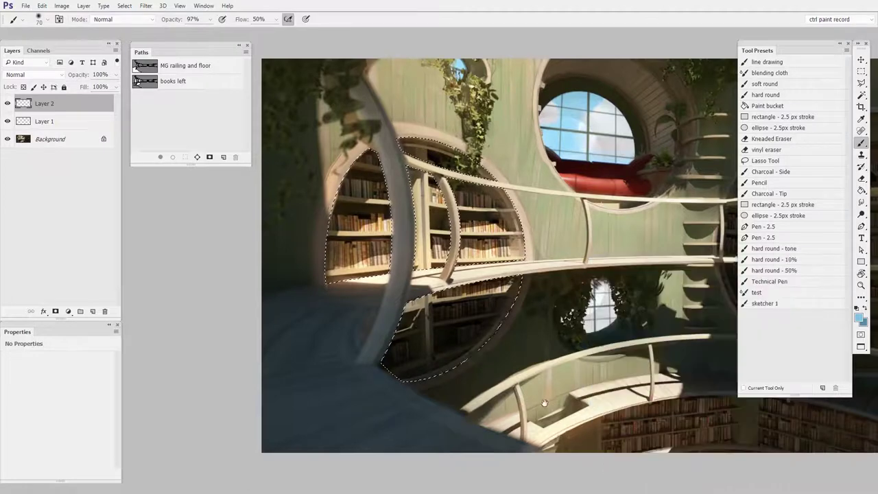
pyautogui.press('n')
pyautogui.click(544, 207)
pyautogui.click(732, 101)
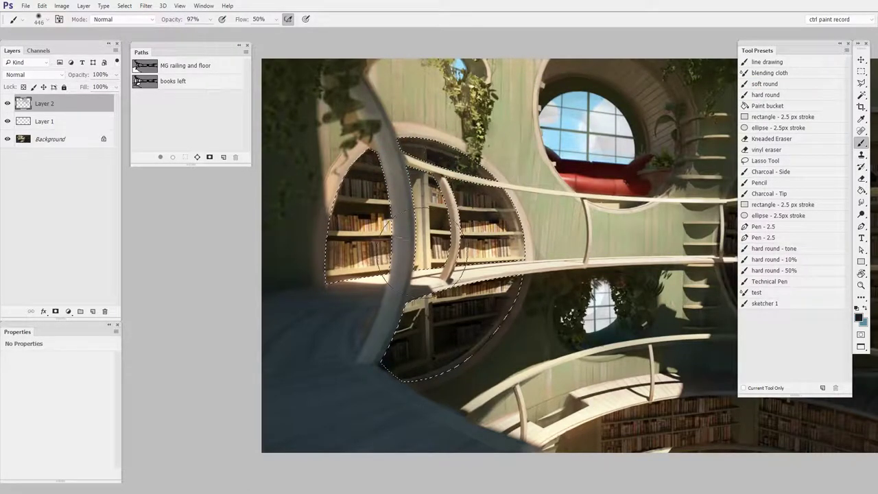
# - With the selection edges hidden, paint dark shading over the upper bookshelf opening and delete the painted layer
pyautogui.hotkey('ctrl', 'h')
pyautogui.moveTo(404, 196)
pyautogui.mouseDown()
pyautogui.moveTo(484, 227)
pyautogui.moveTo(529, 210)
pyautogui.mouseUp()
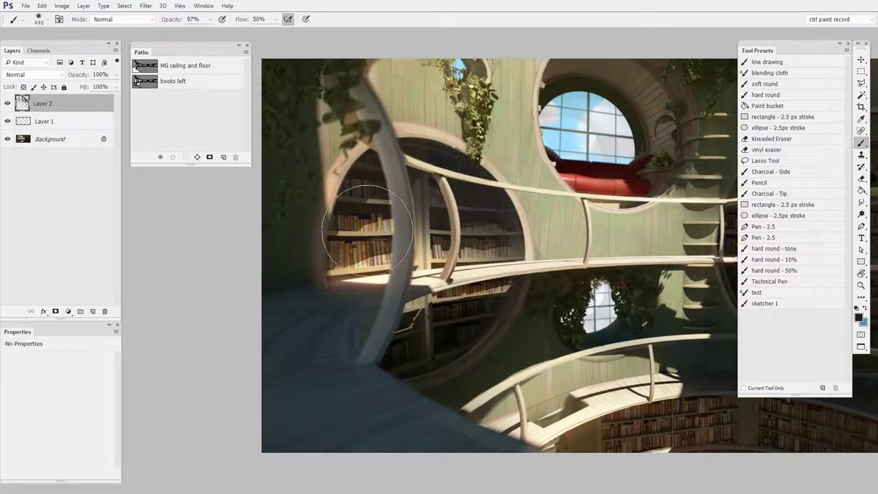
pyautogui.moveTo(577, 273); pyautogui.dragTo(531, 281)
pyautogui.moveTo(530, 317); pyautogui.dragTo(401, 292)
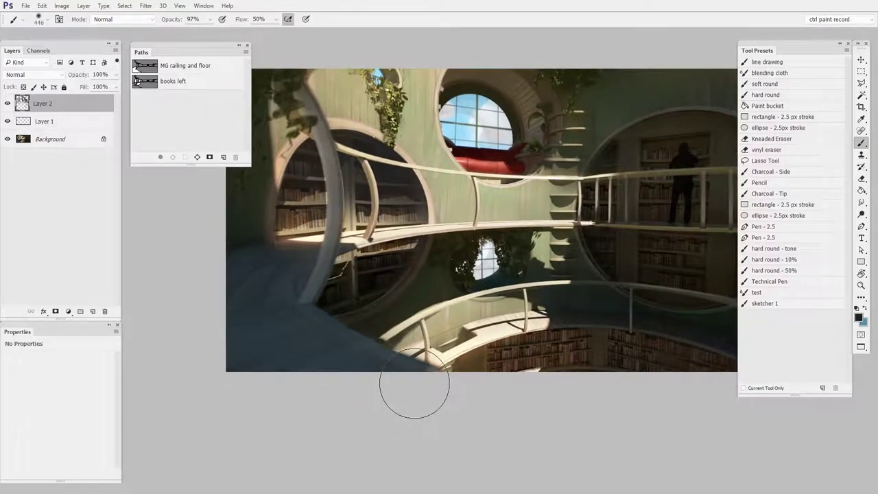
pyautogui.moveTo(87, 109); pyautogui.dragTo(105, 311)
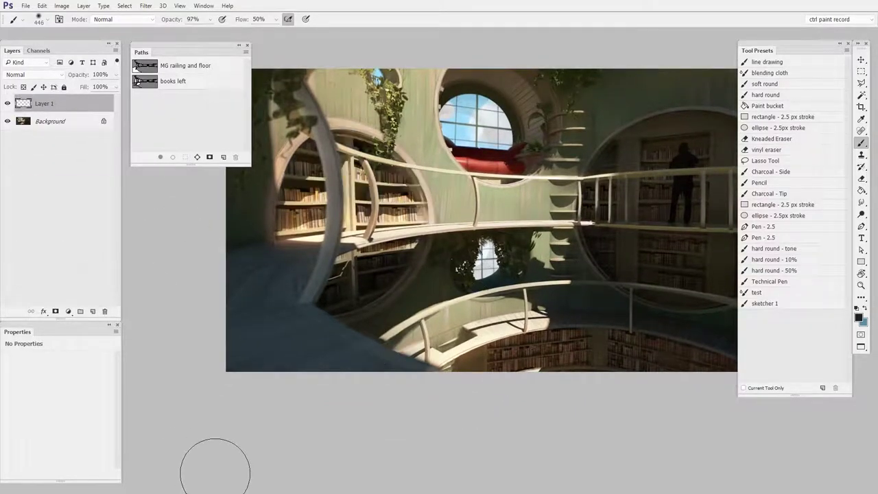
# - On the "books left" path, move the lower anchor point at the foot of the curved railing post slightly upward
pyautogui.click(207, 84)
pyautogui.press('z')
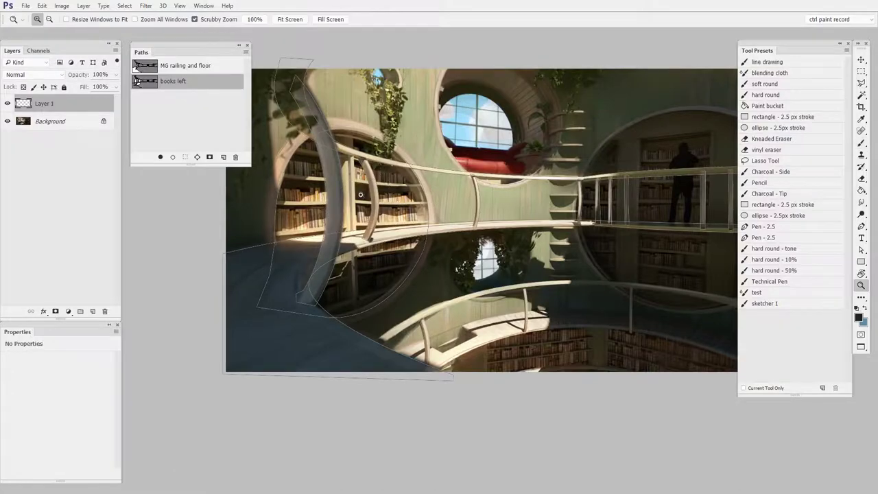
pyautogui.moveTo(362, 193); pyautogui.dragTo(435, 178)
pyautogui.moveTo(428, 364)
pyautogui.mouseDown()
pyautogui.moveTo(537, 287)
pyautogui.moveTo(679, 238)
pyautogui.mouseUp()
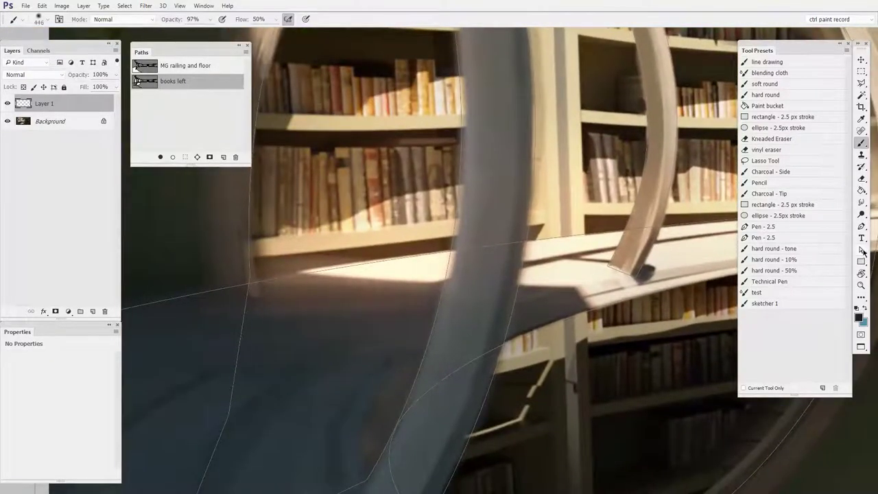
pyautogui.click(860, 249)
pyautogui.moveTo(614, 320); pyautogui.dragTo(404, 330)
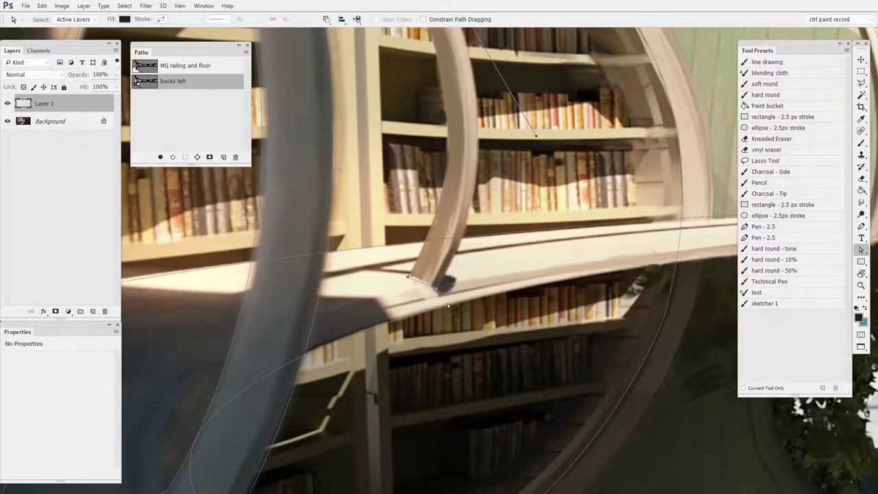
pyautogui.moveTo(435, 289); pyautogui.dragTo(445, 270)
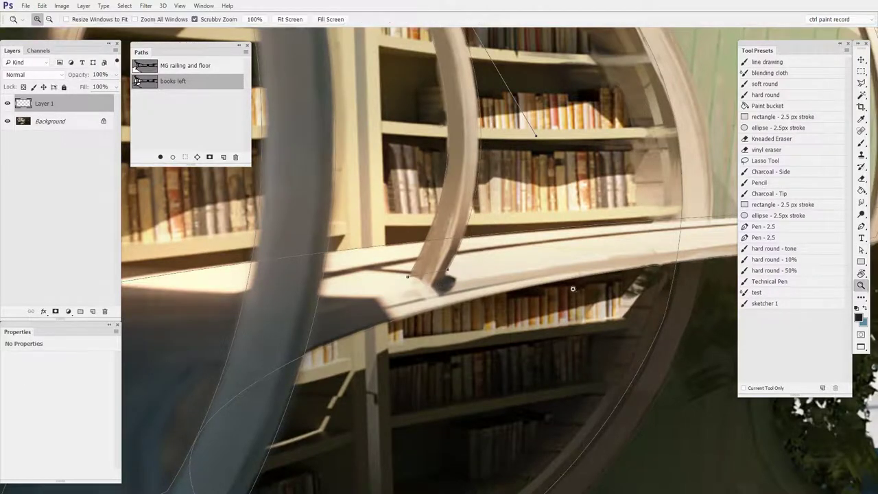
pyautogui.moveTo(574, 288); pyautogui.dragTo(531, 356)
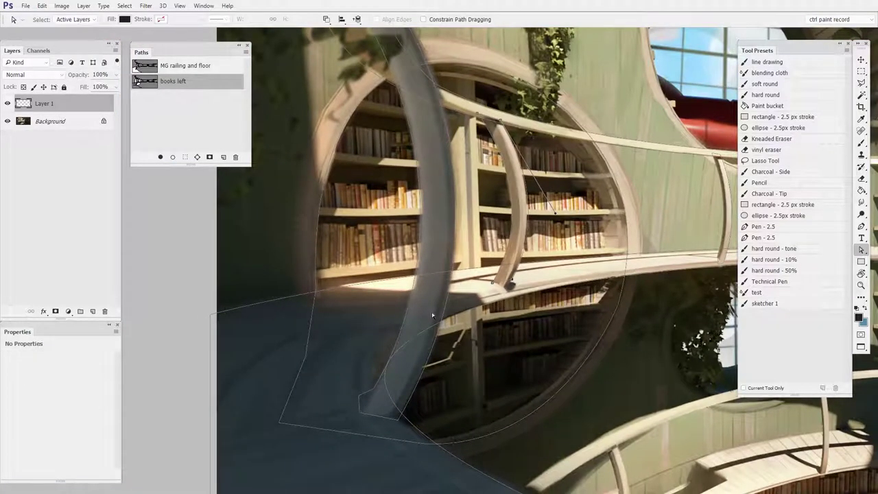
pyautogui.moveTo(595, 363); pyautogui.dragTo(442, 405)
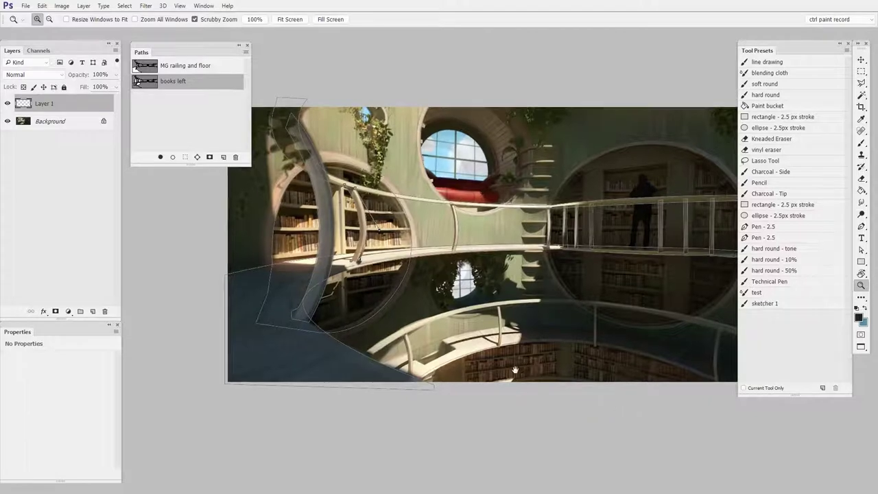
pyautogui.moveTo(515, 368); pyautogui.dragTo(457, 395)
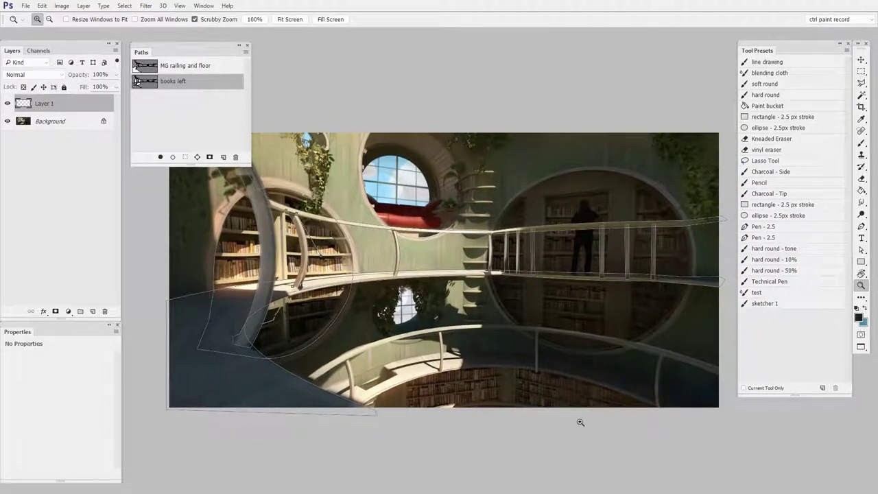